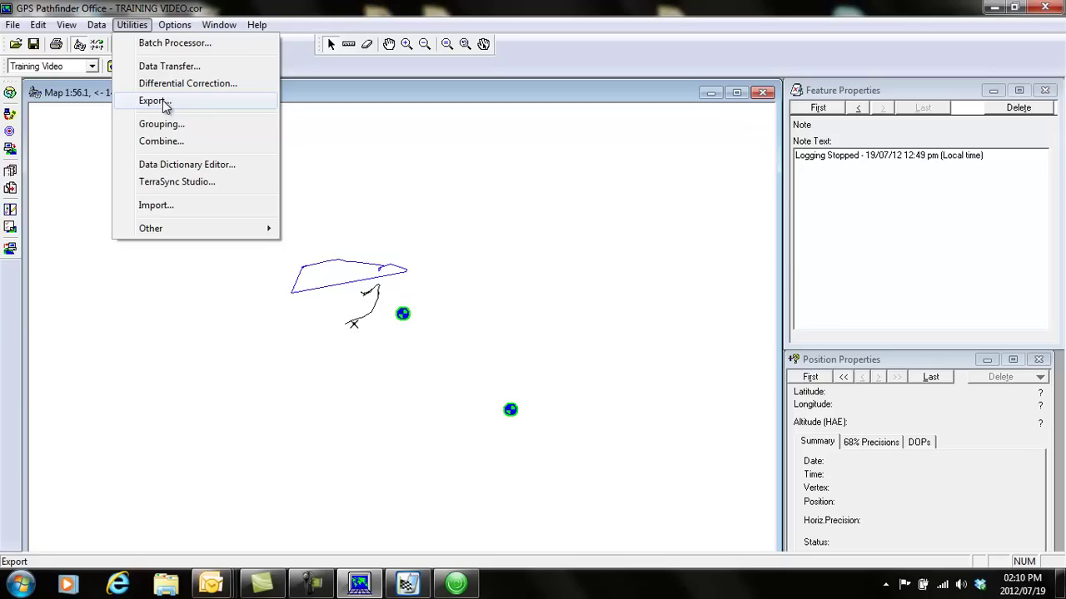
# Dismiss the Utilities menu without choosing any data utility.
pyautogui.click(341, 160)
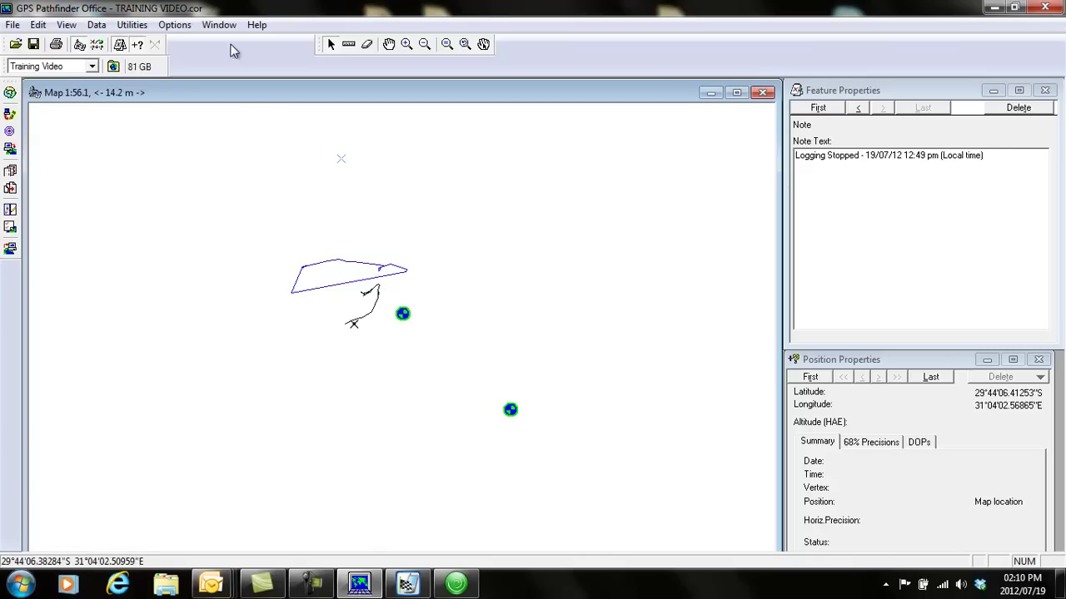
# Set the coordinate system to South Africa, zone WG 31, with Mean Sea Level (MSL) altitudes.
pyautogui.click(172, 27)
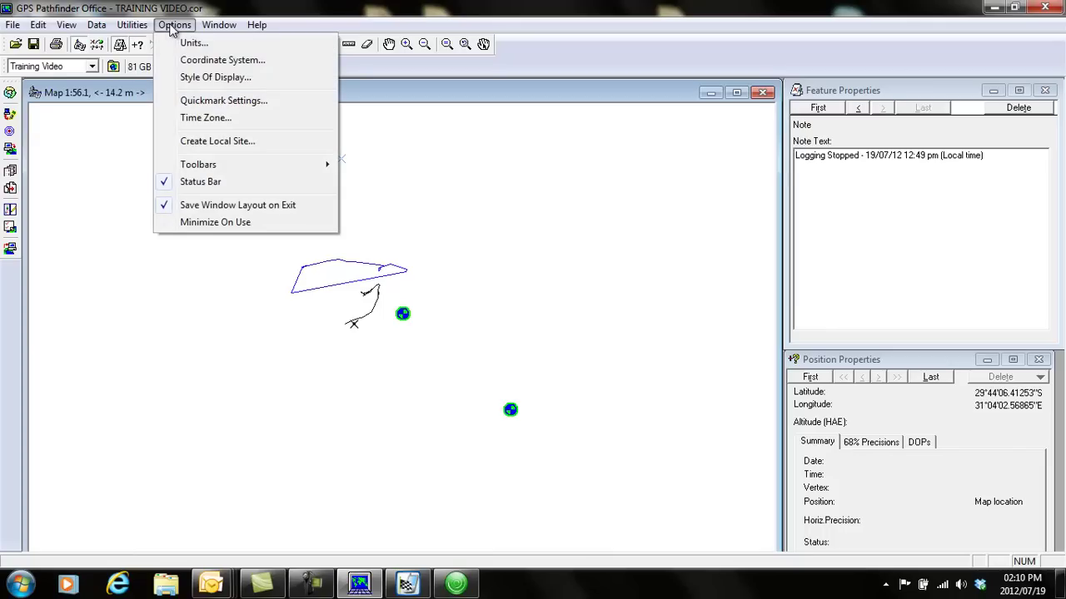
pyautogui.click(222, 61)
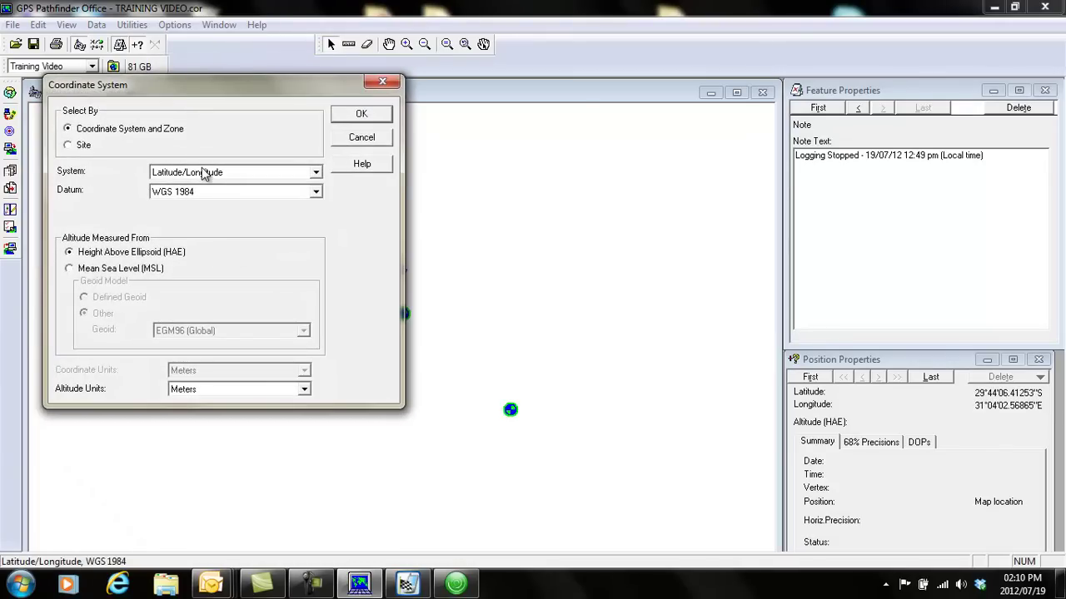
pyautogui.click(317, 172)
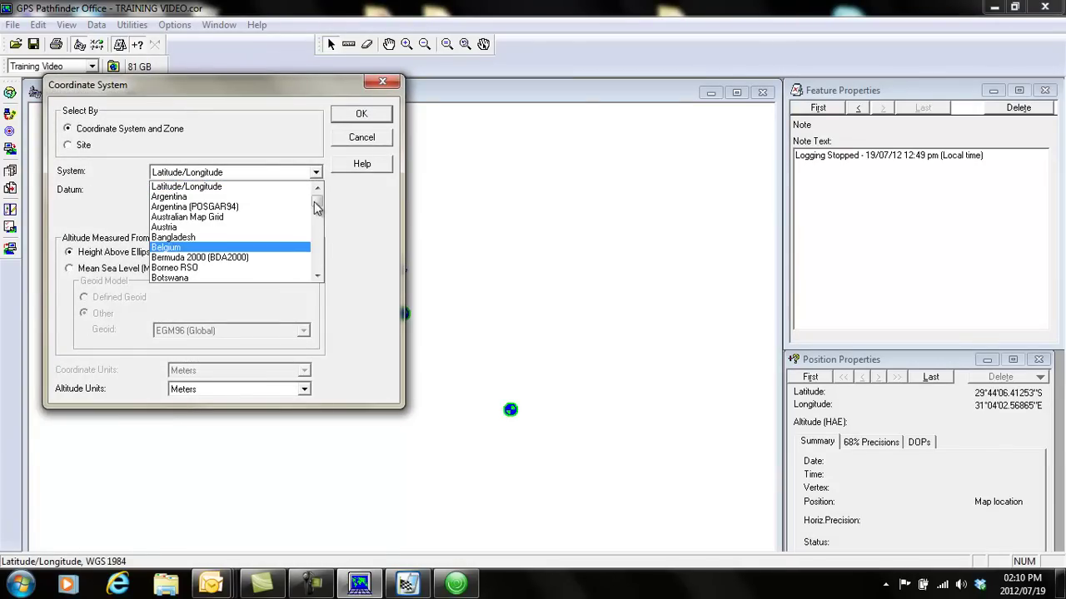
pyautogui.moveTo(317, 205); pyautogui.dragTo(317, 258)
pyautogui.click(208, 207)
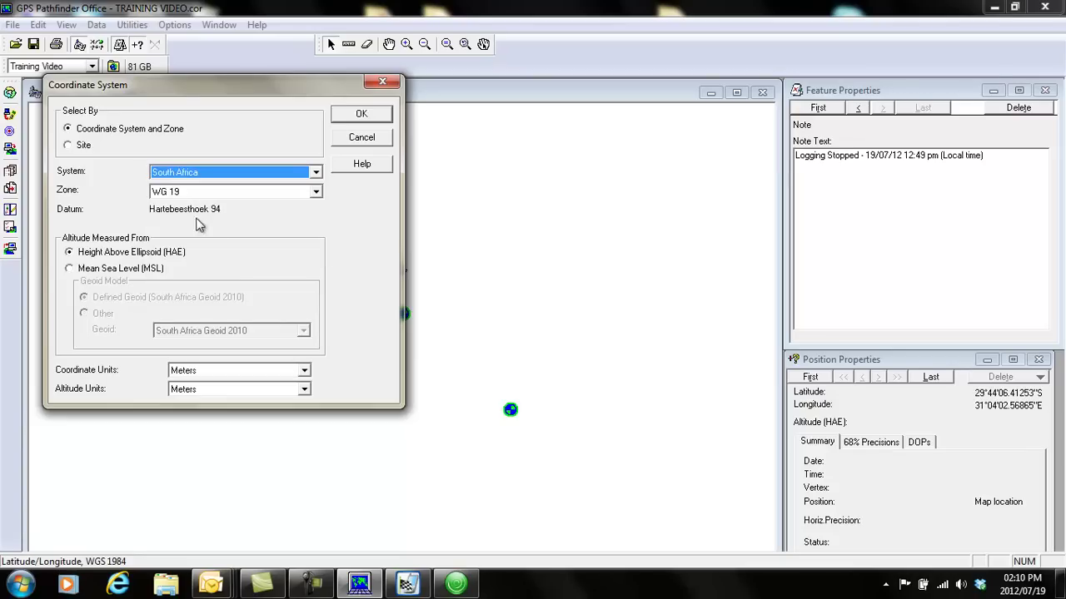
pyautogui.click(316, 194)
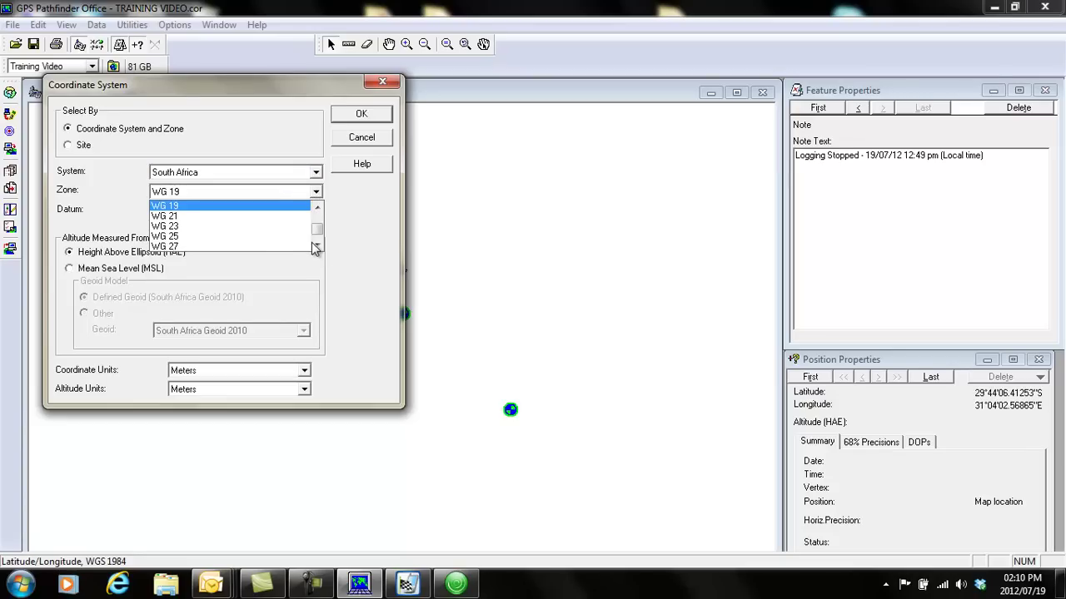
pyautogui.scroll(-2, 322, 241)
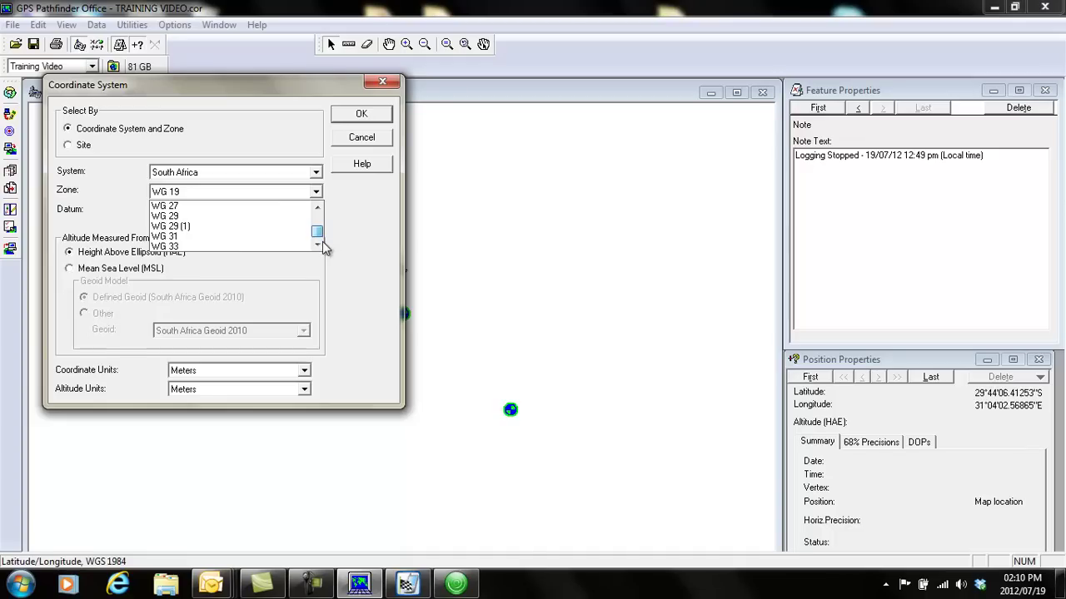
pyautogui.click(166, 236)
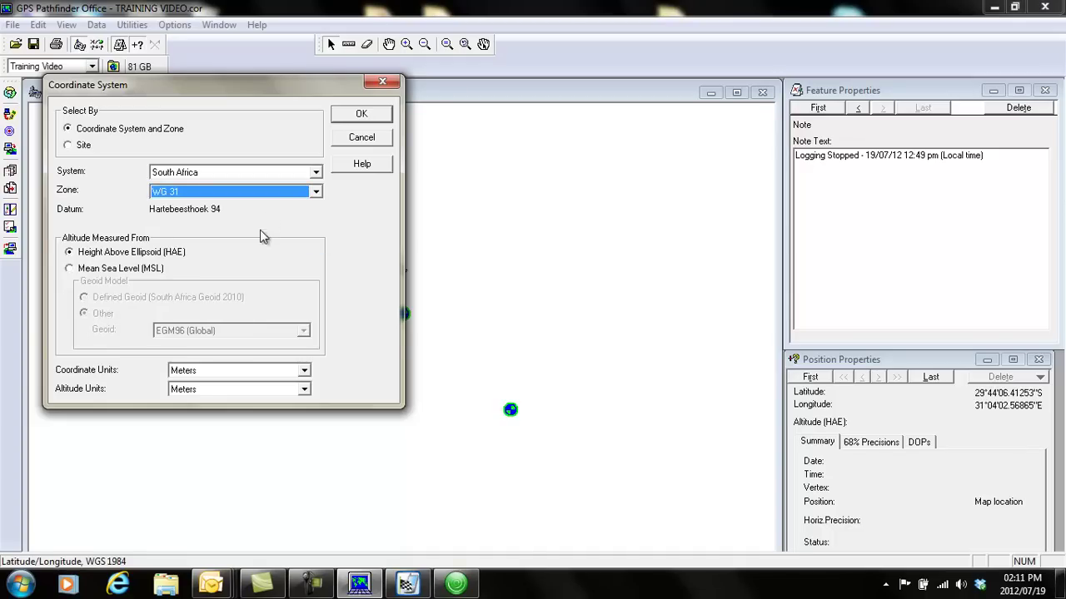
pyautogui.click(70, 270)
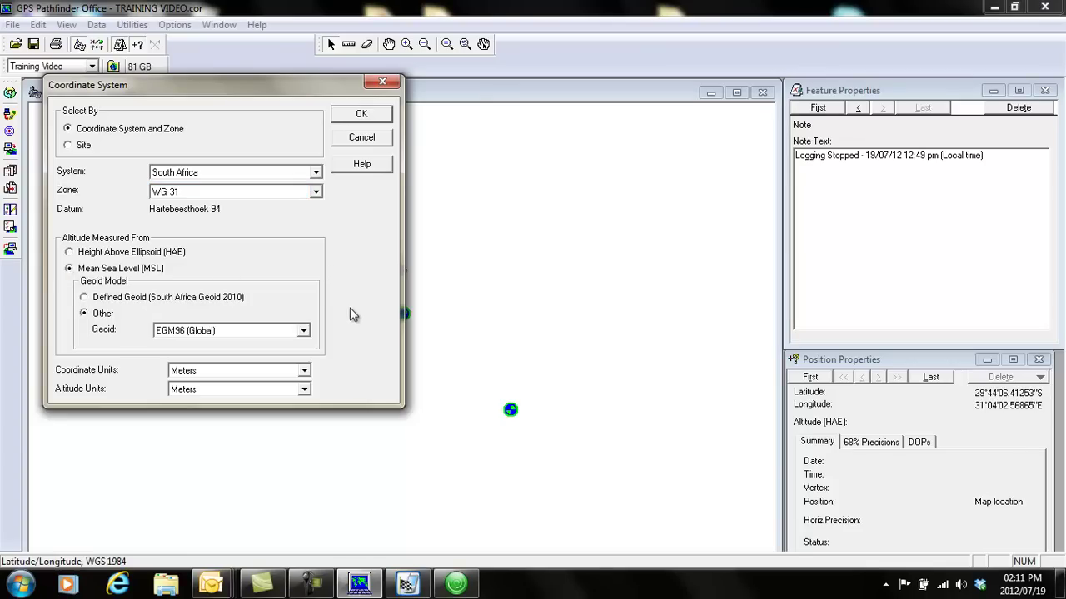
pyautogui.click(361, 115)
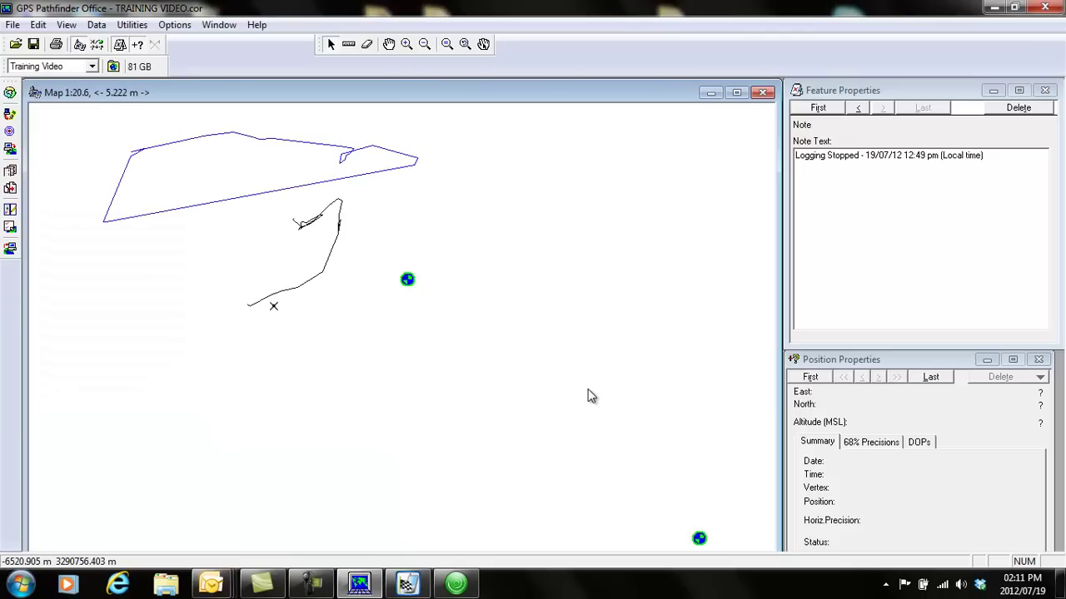
# Inspect the Manhole point's attributes (Condition Broken, Comment OVERFLOW), then deselect it and open Utilities.
pyautogui.click(410, 288)
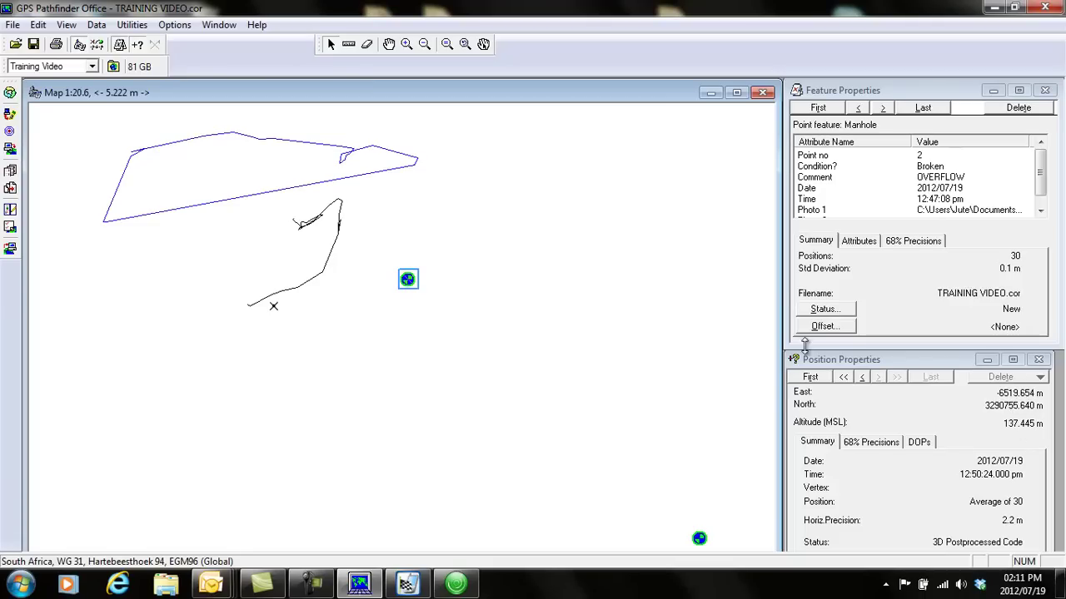
pyautogui.click(540, 313)
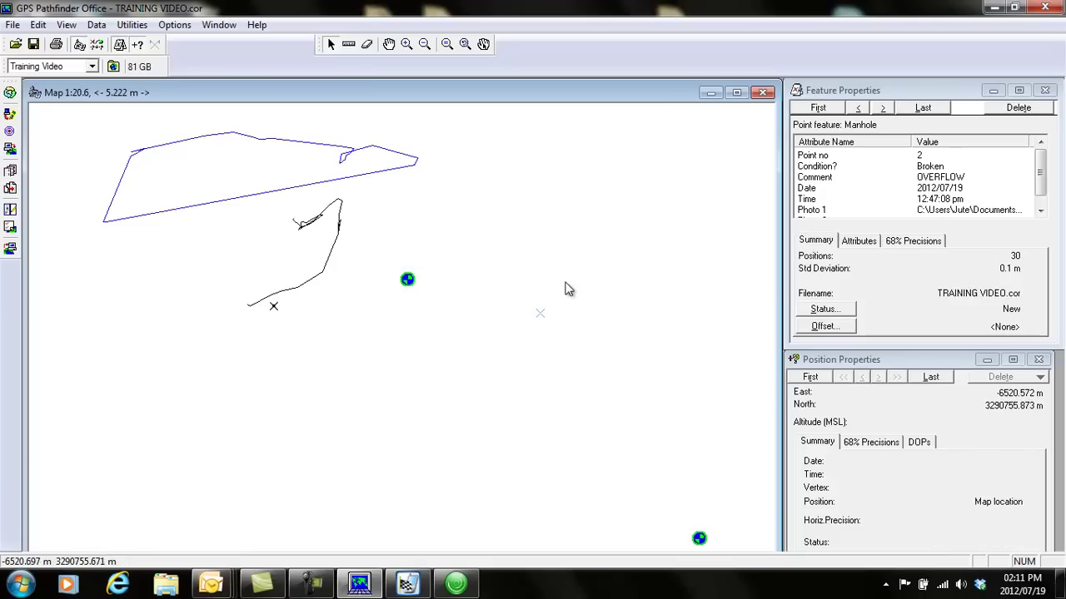
pyautogui.click(131, 25)
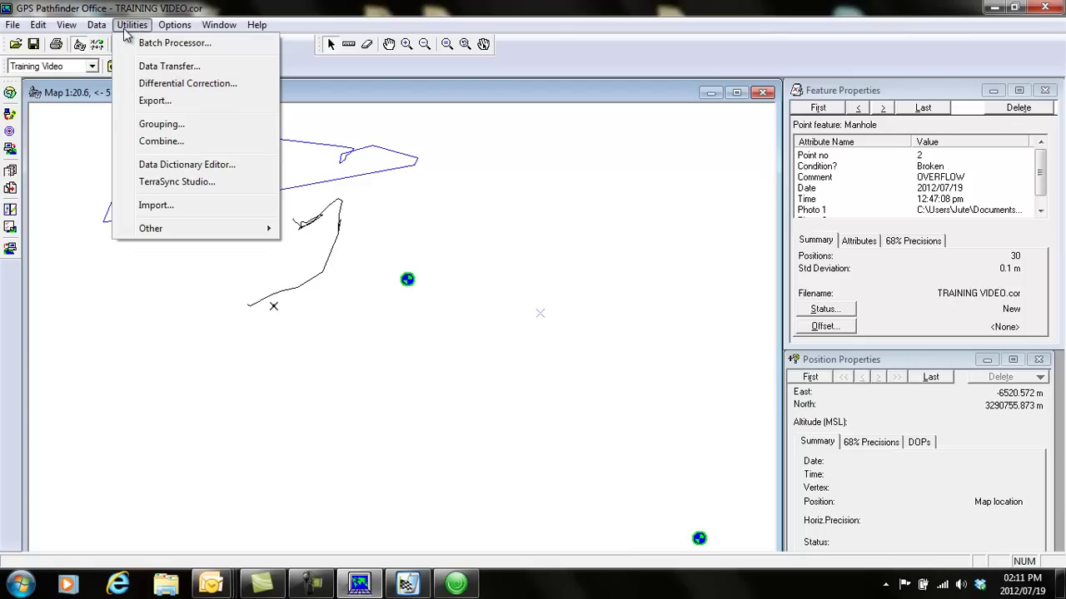
# Open the Export dialog for TRAINING VIDEO.cor and review the input files without changing them.
pyautogui.click(160, 105)
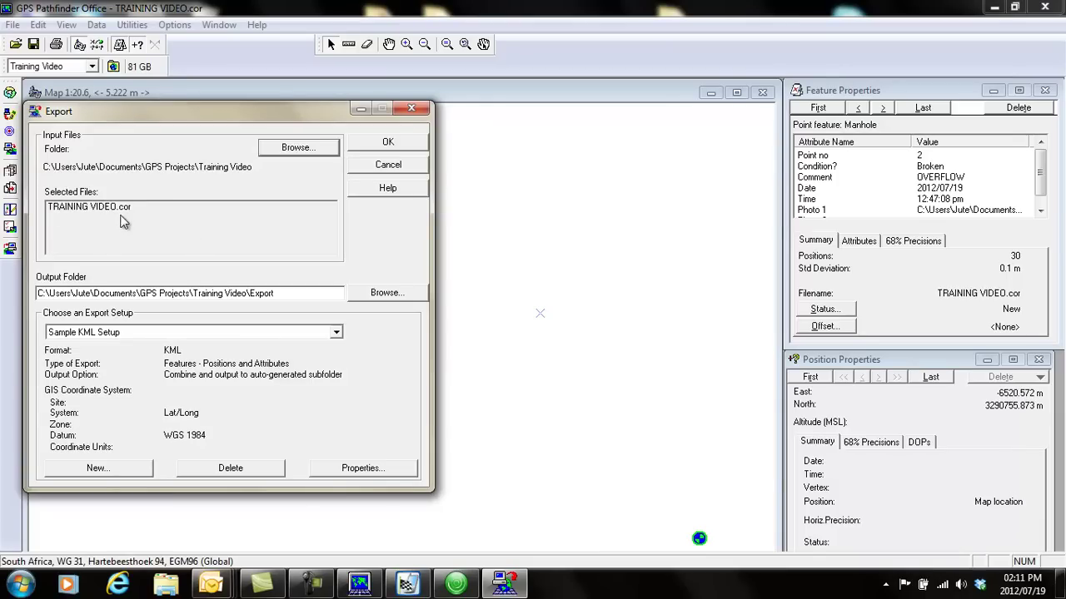
pyautogui.click(286, 149)
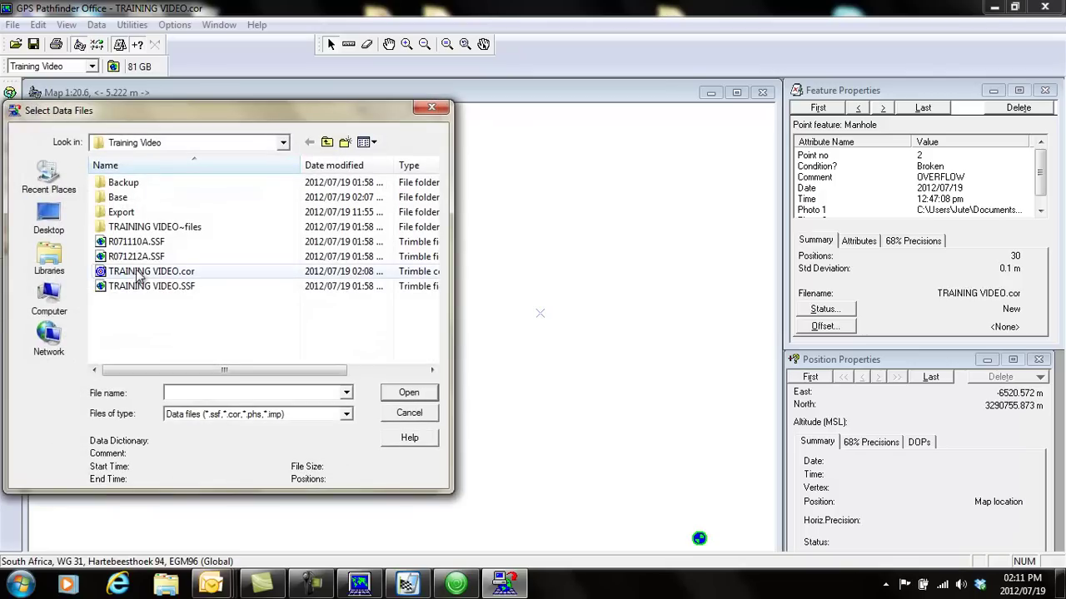
pyautogui.click(420, 413)
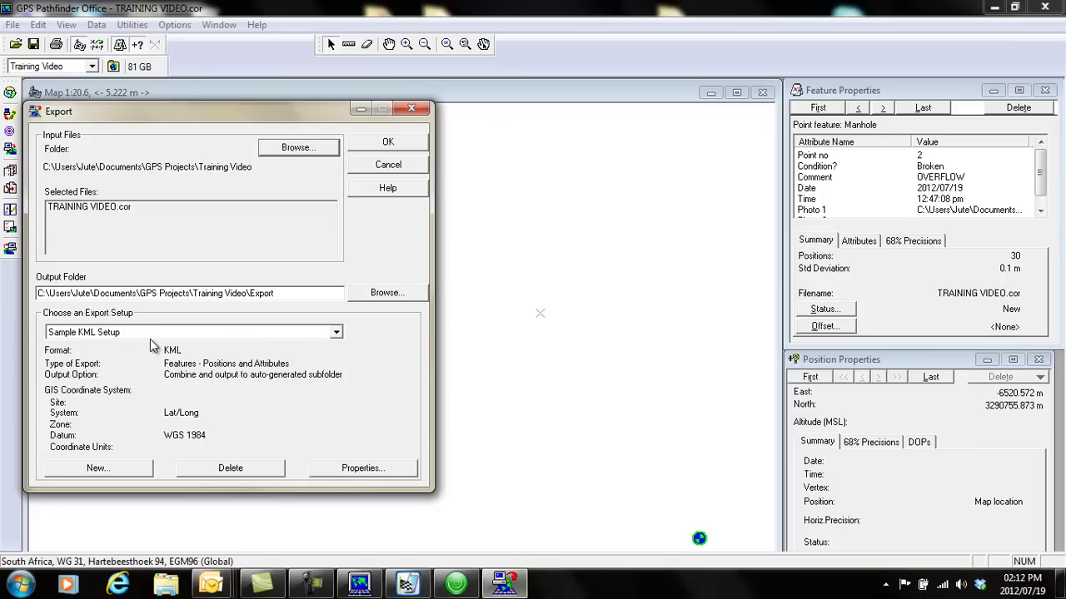
# Select Sample Configurable ASCII Setup as the export setup and open its properties.
pyautogui.click(336, 332)
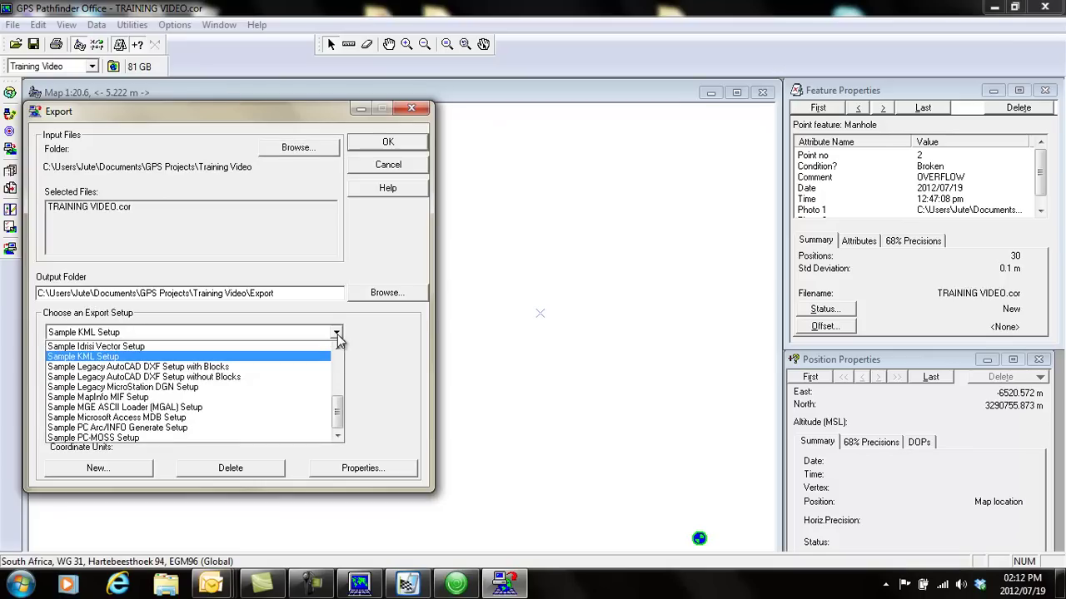
pyautogui.moveTo(340, 412); pyautogui.dragTo(347, 383)
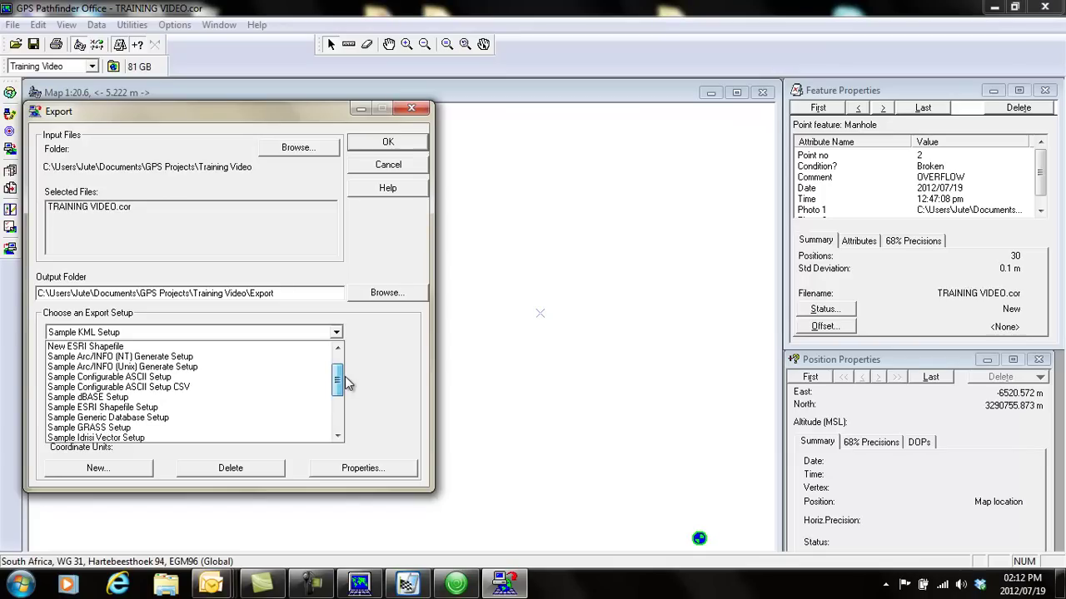
pyautogui.click(168, 378)
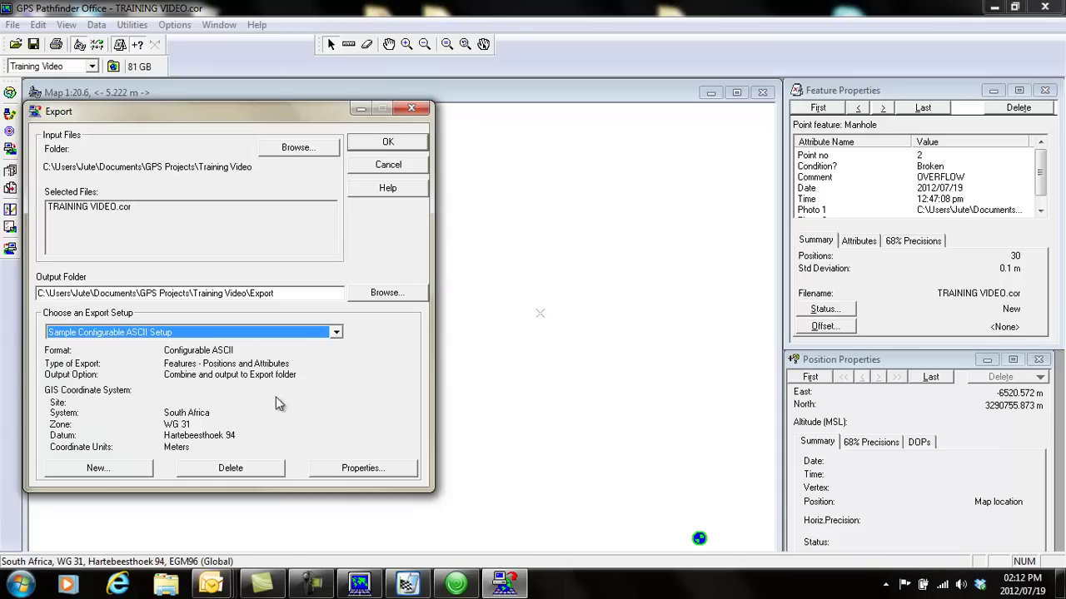
pyautogui.click(372, 470)
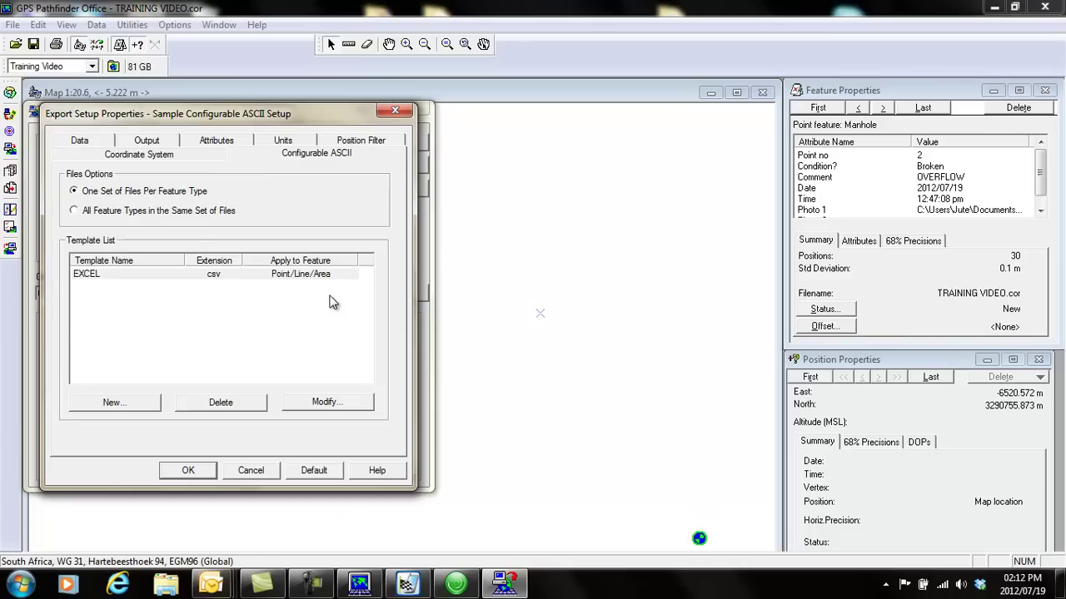
# Delete the old EXCEL template from the setup.
pyautogui.click(90, 274)
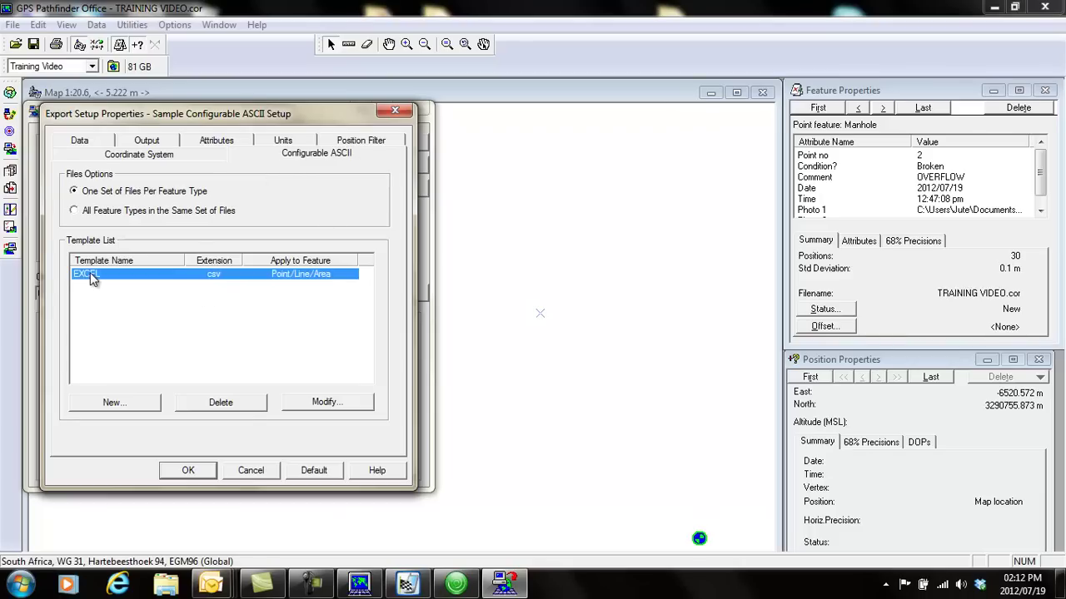
pyautogui.click(220, 404)
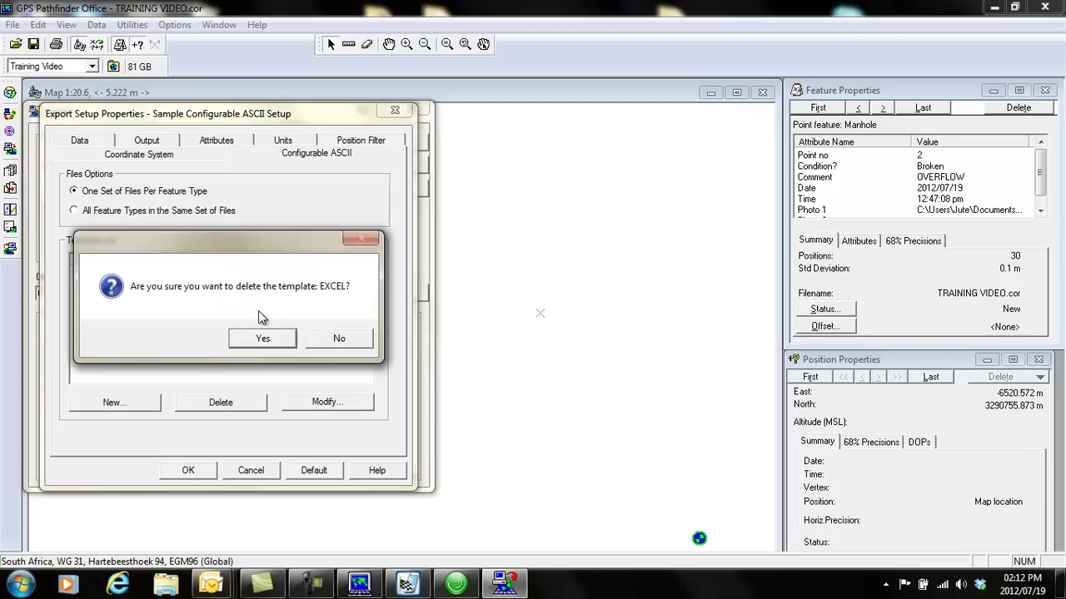
pyautogui.click(262, 339)
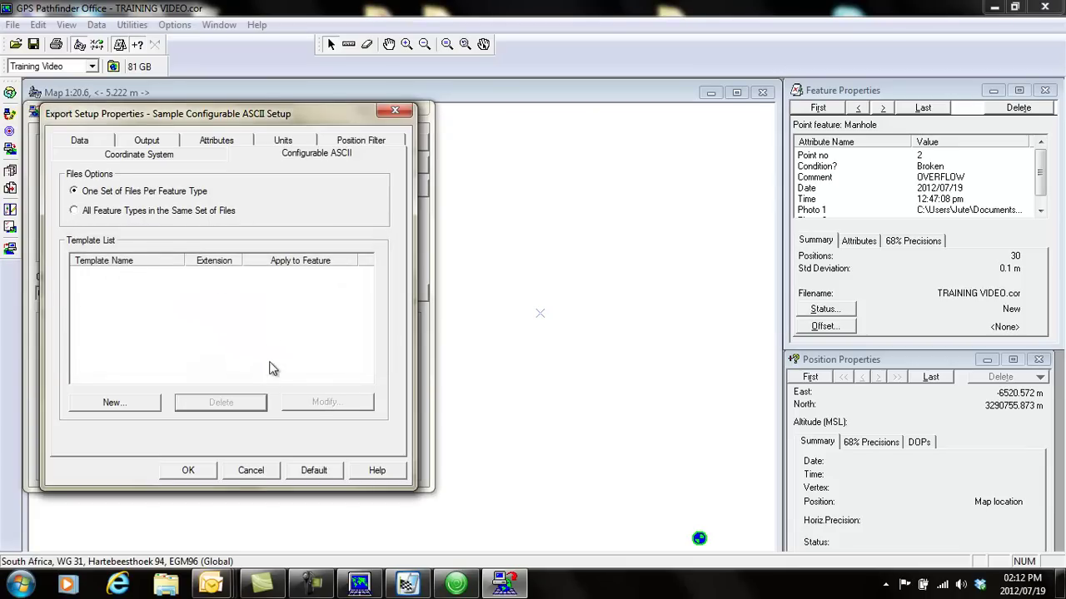
# Create a new export template named 'Excel'.
pyautogui.click(111, 402)
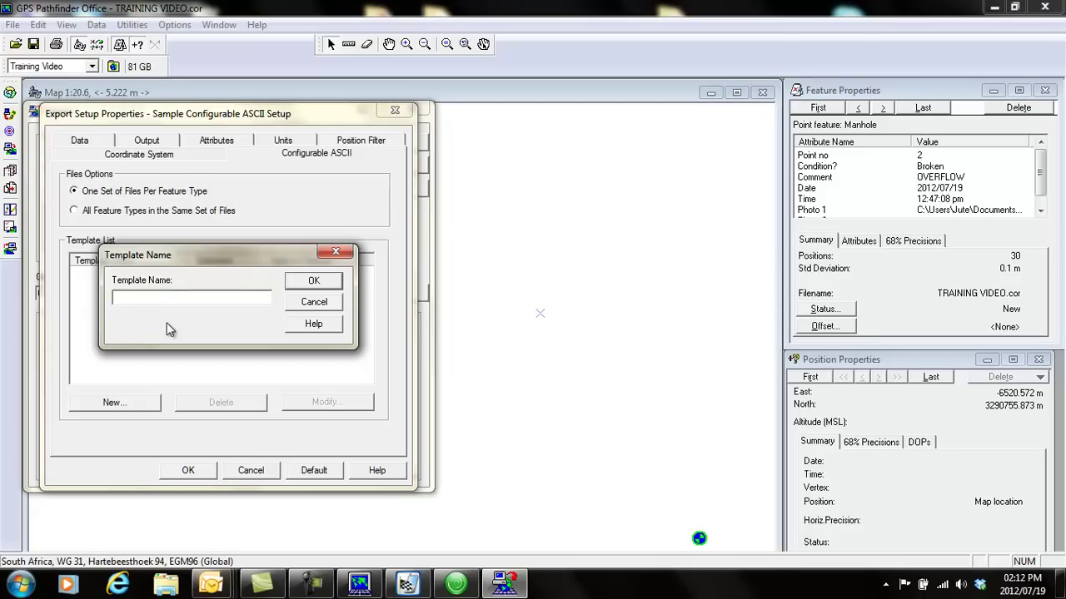
pyautogui.write('E')
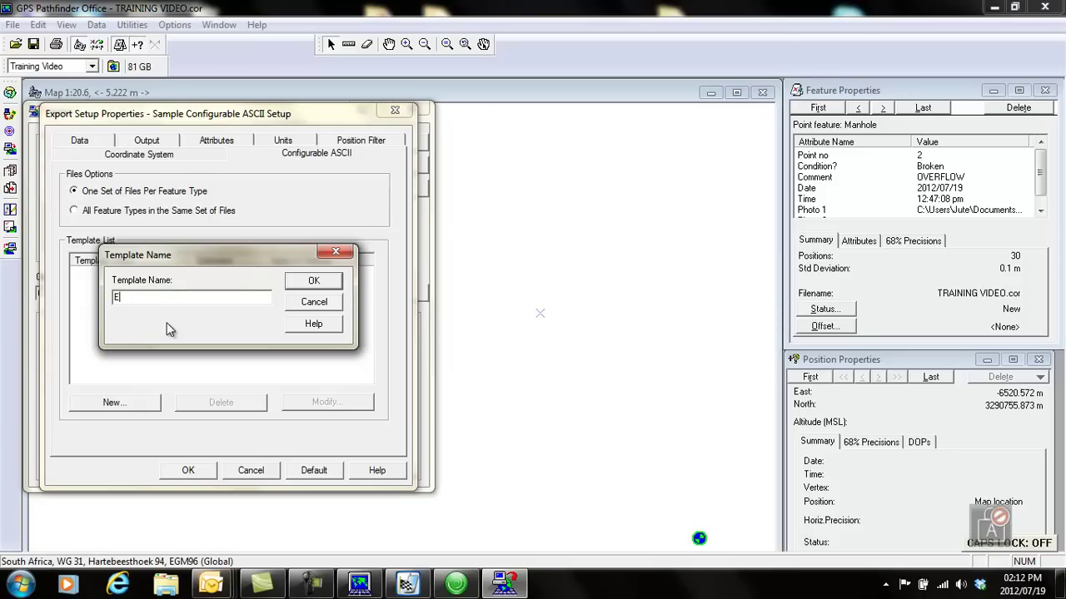
pyautogui.write('xcel')
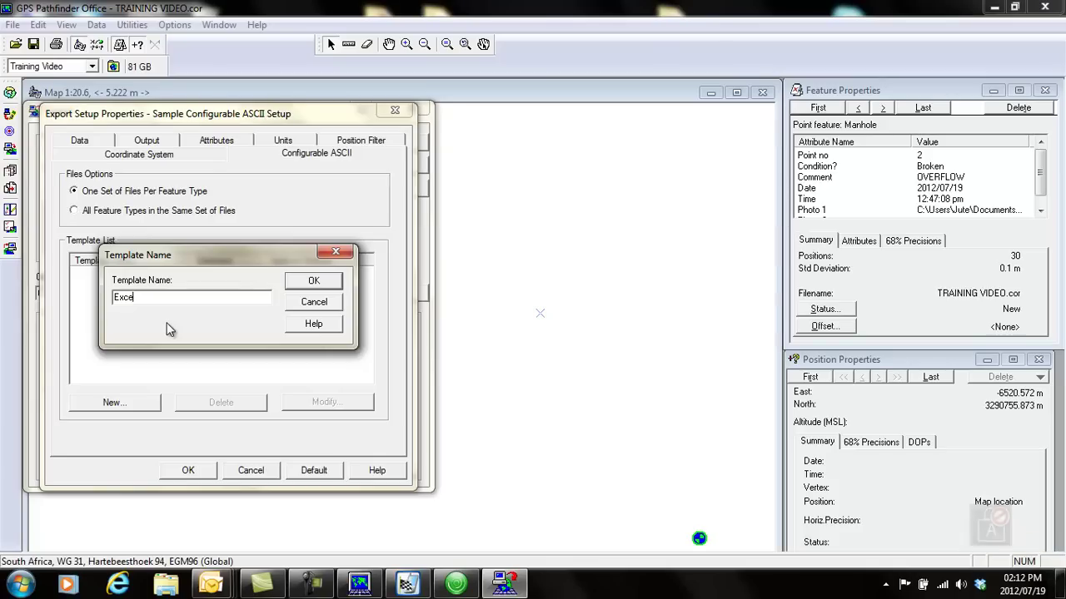
pyautogui.click(314, 282)
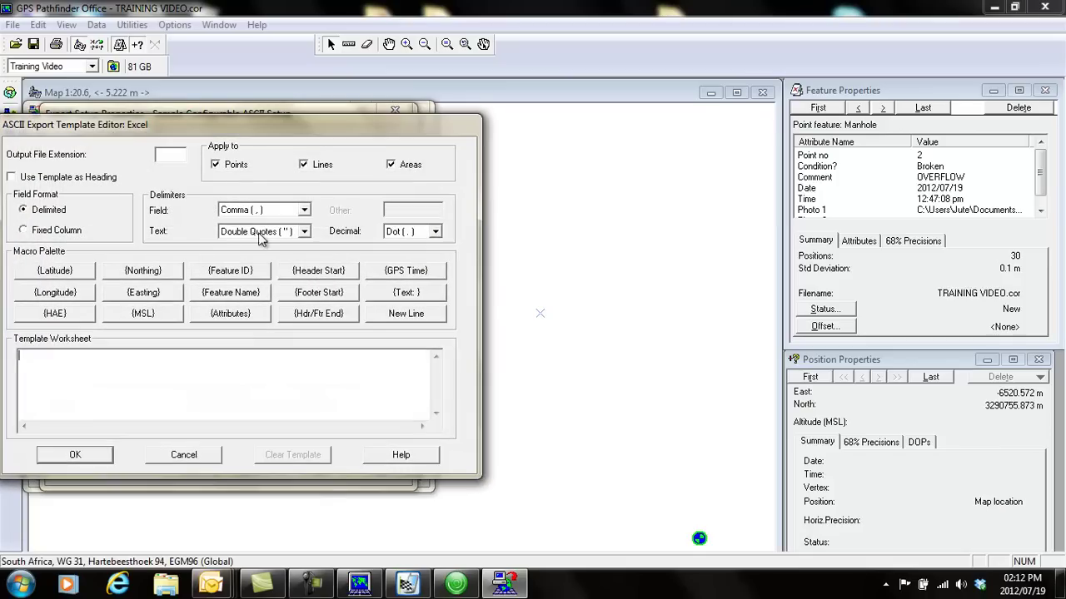
# Move the Excel template editor aside and cancel it without saving.
pyautogui.moveTo(246, 117); pyautogui.dragTo(321, 89)
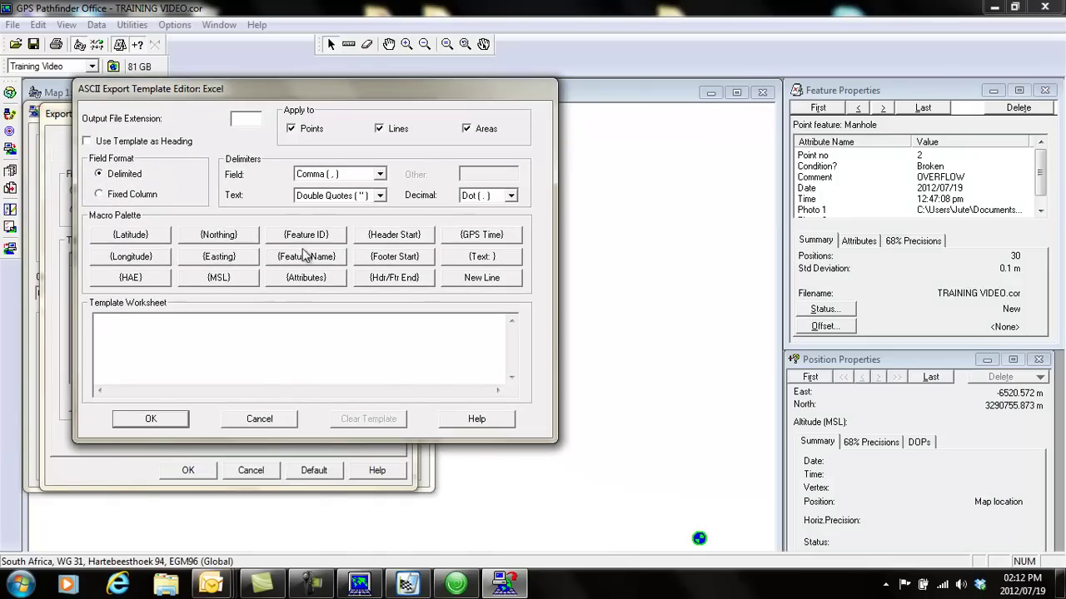
pyautogui.click(264, 420)
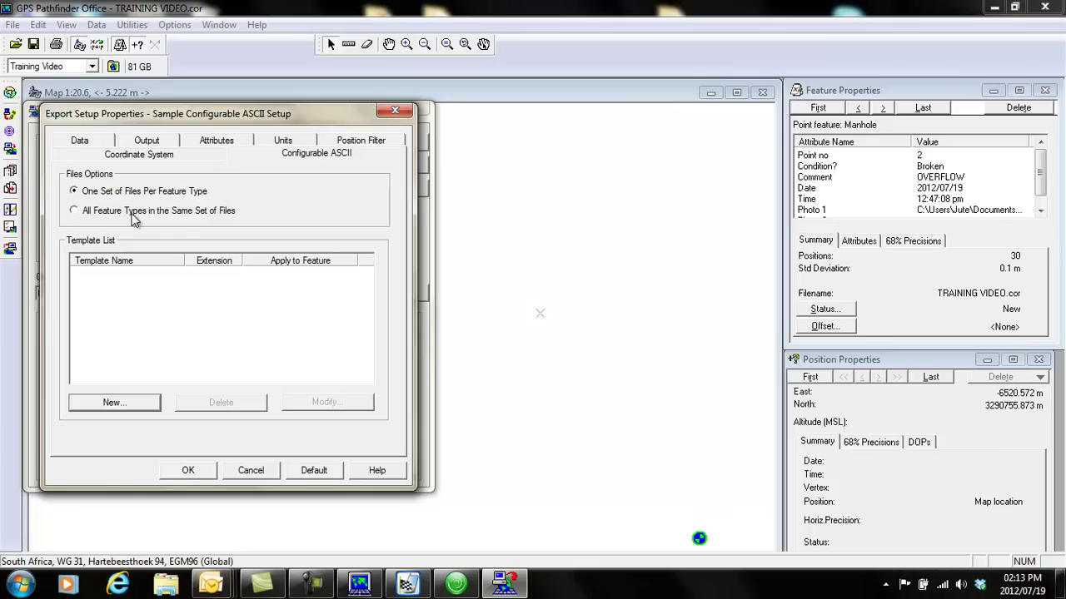
# Set Files Options to write all feature types to the same set of files.
pyautogui.click(75, 211)
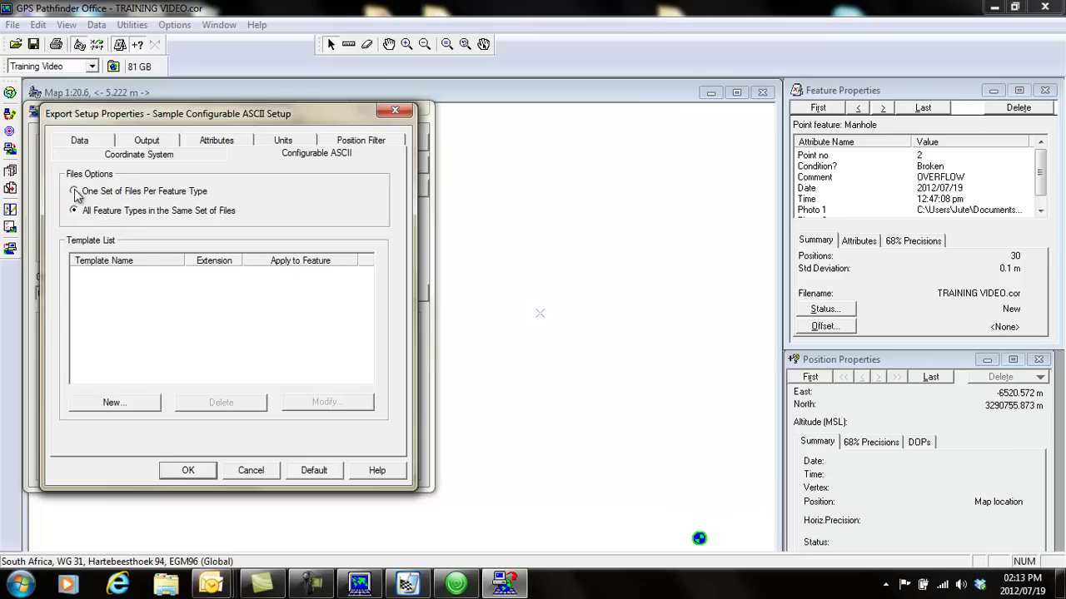
pyautogui.click(74, 191)
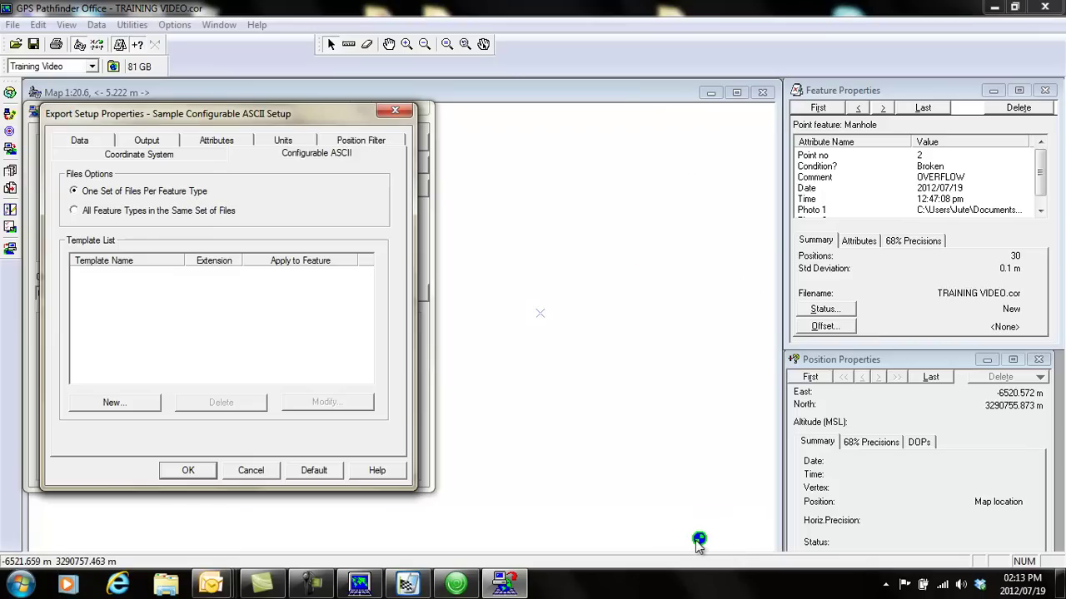
pyautogui.click(75, 213)
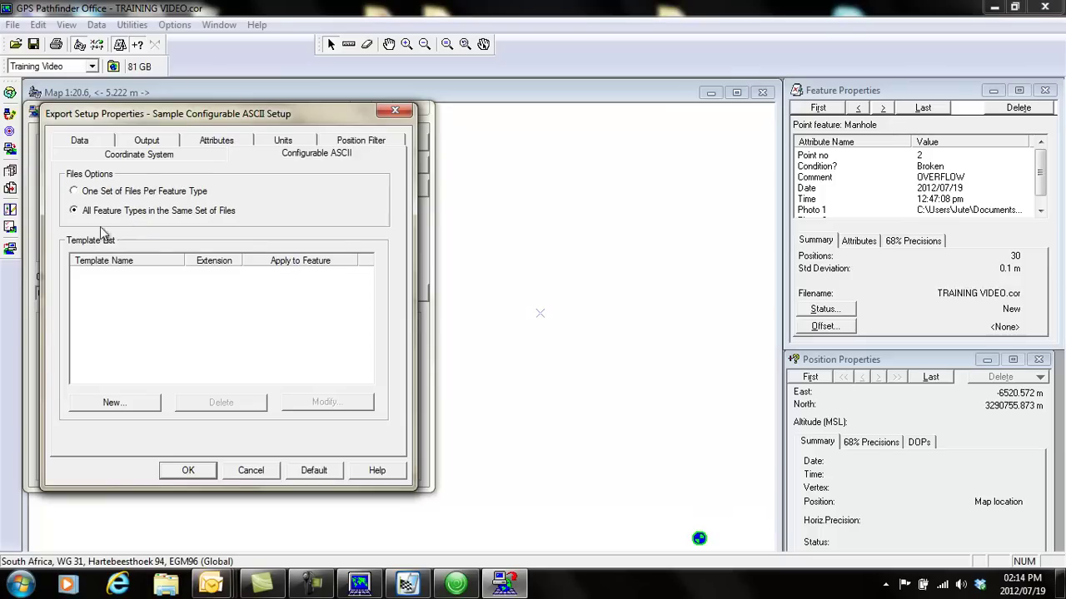
# Create a new template named 'excel' with output file extension csv.
pyautogui.click(115, 403)
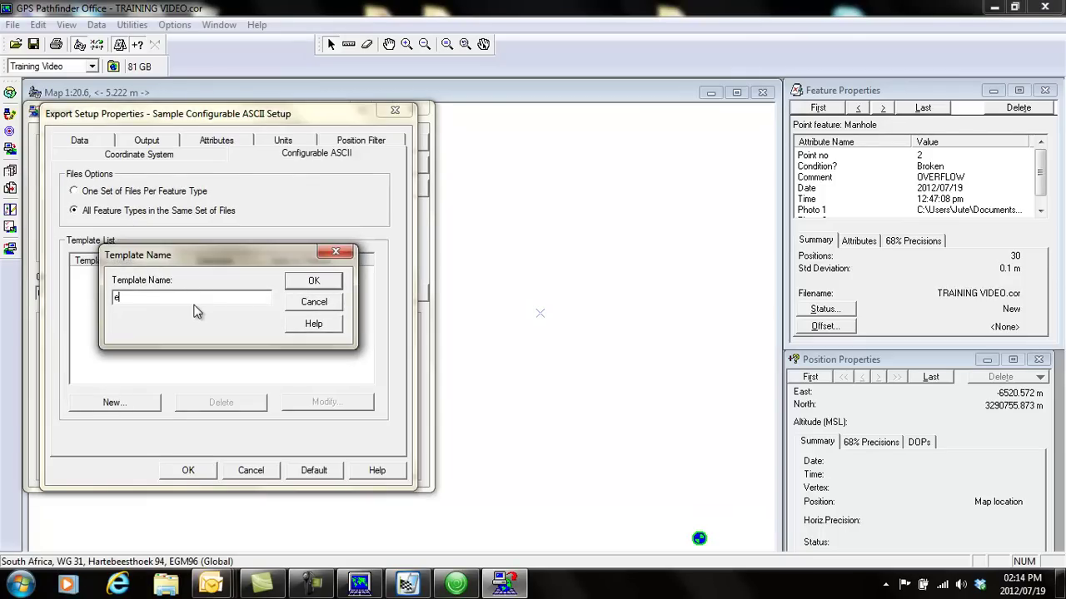
pyautogui.write('excel')
pyautogui.click(313, 282)
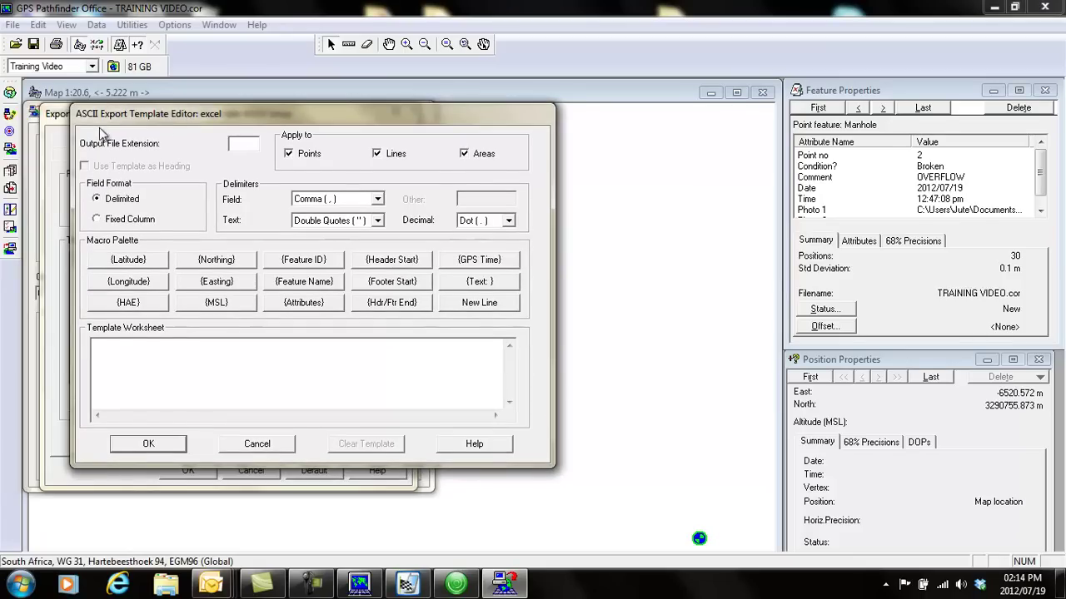
pyautogui.click(247, 147)
pyautogui.write('csv')
# Add Latitude, Longitude, MSL, Feature ID, Feature Name and Attributes fields, then save the excel template.
pyautogui.click(131, 263)
pyautogui.click(129, 283)
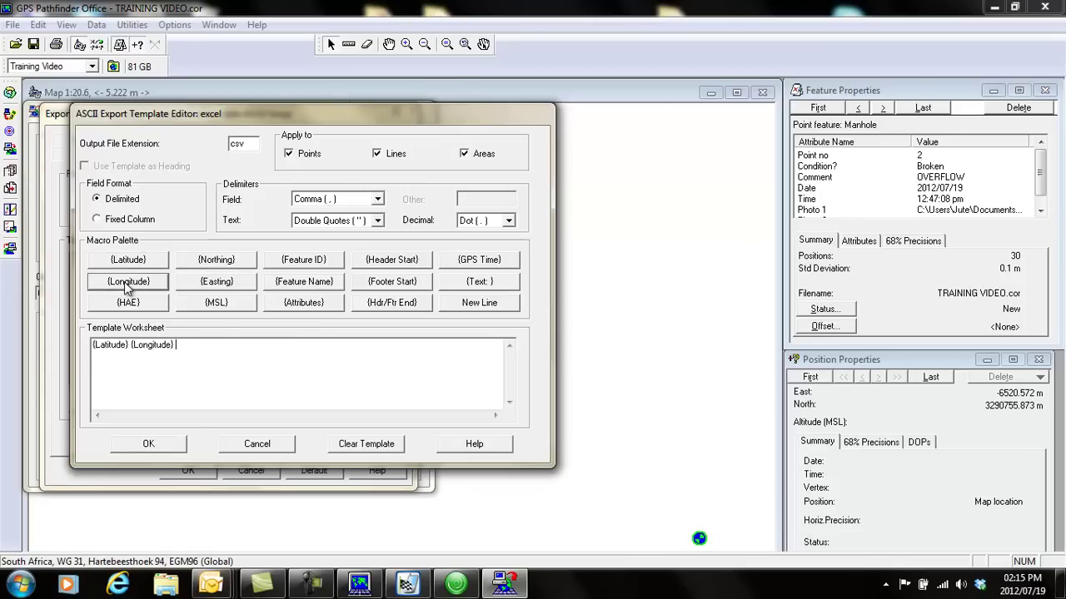
pyautogui.click(209, 306)
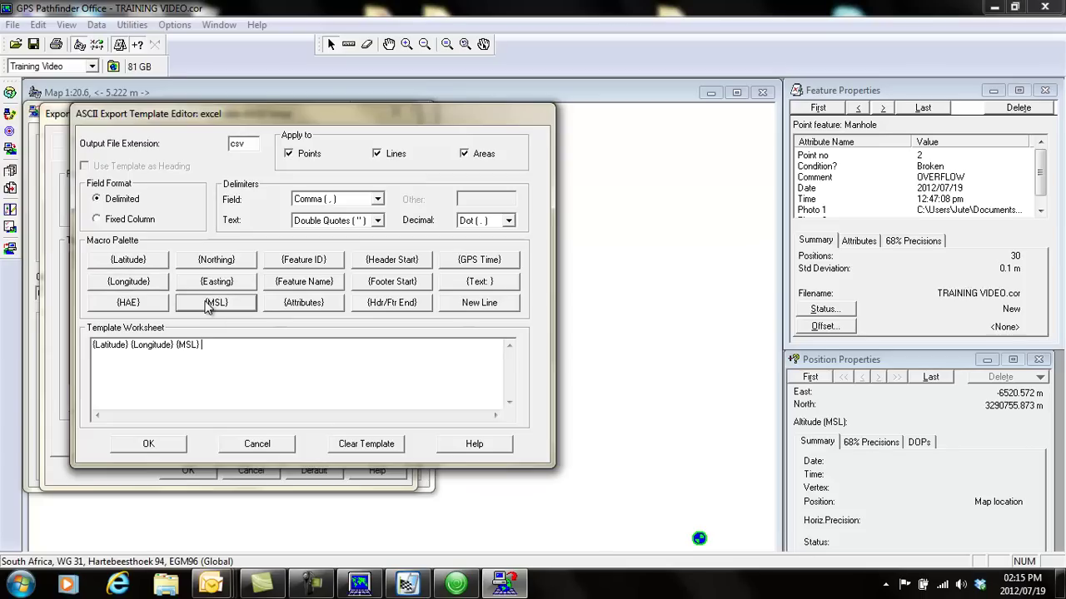
pyautogui.click(307, 261)
pyautogui.click(306, 283)
pyautogui.click(307, 304)
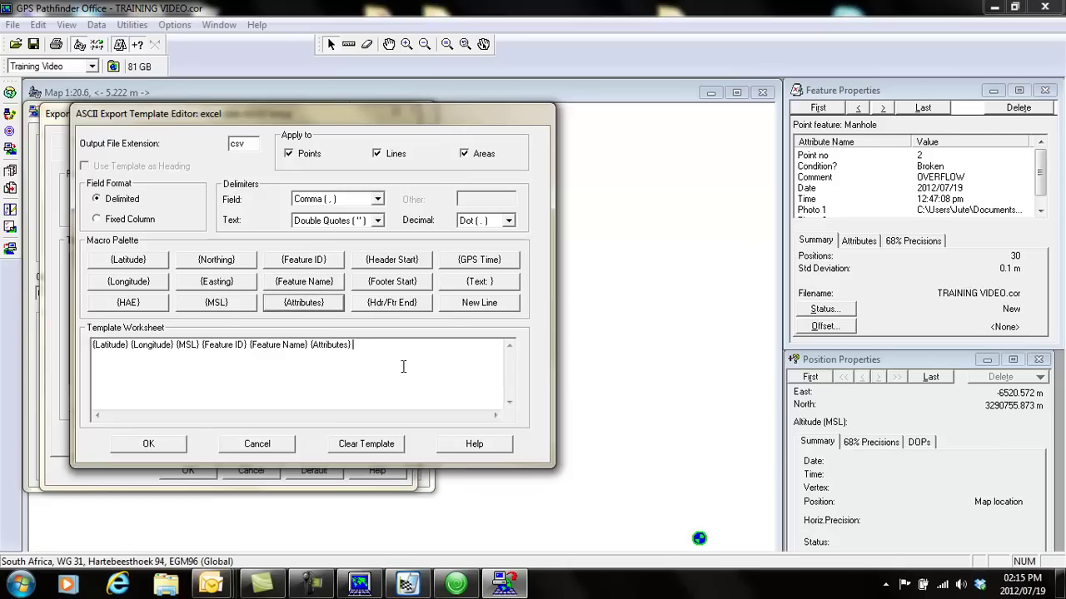
pyautogui.click(149, 444)
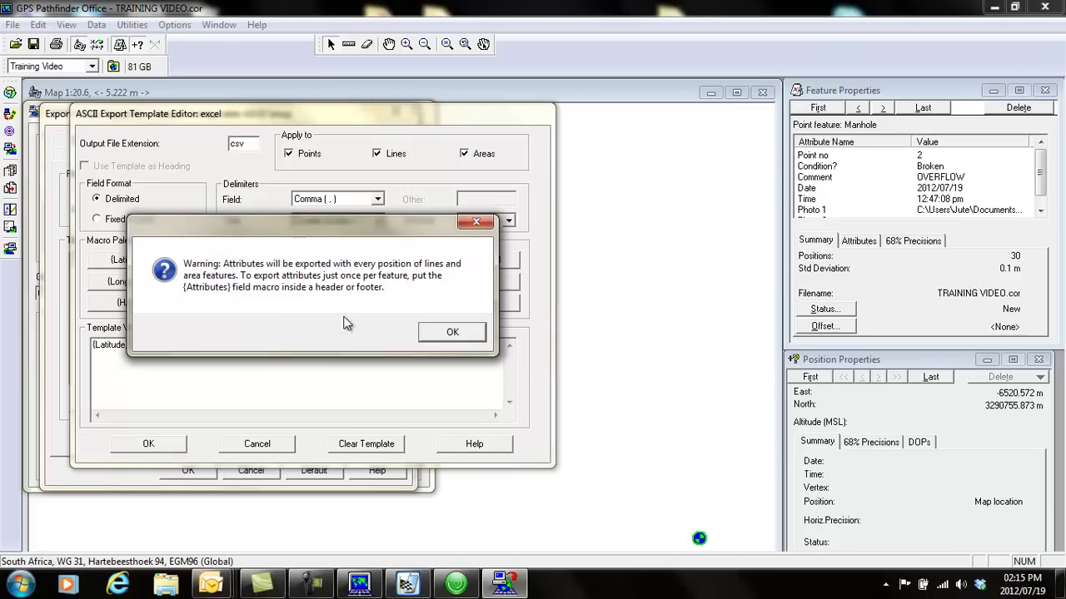
pyautogui.click(452, 332)
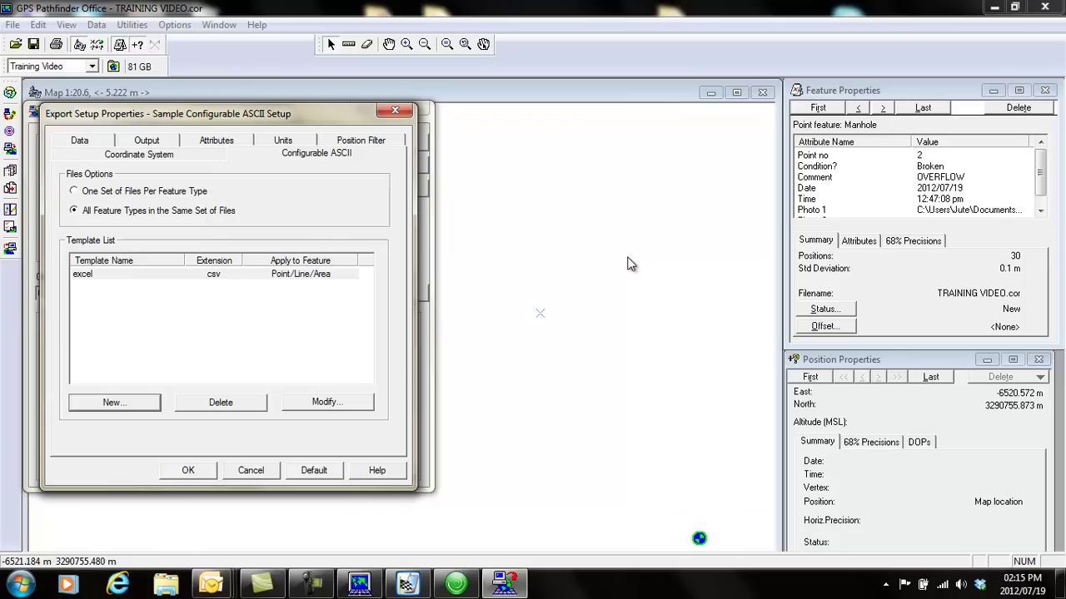
# Choose one set of files per feature type and tick 'Use Template as Heading' on the excel template.
pyautogui.click(75, 191)
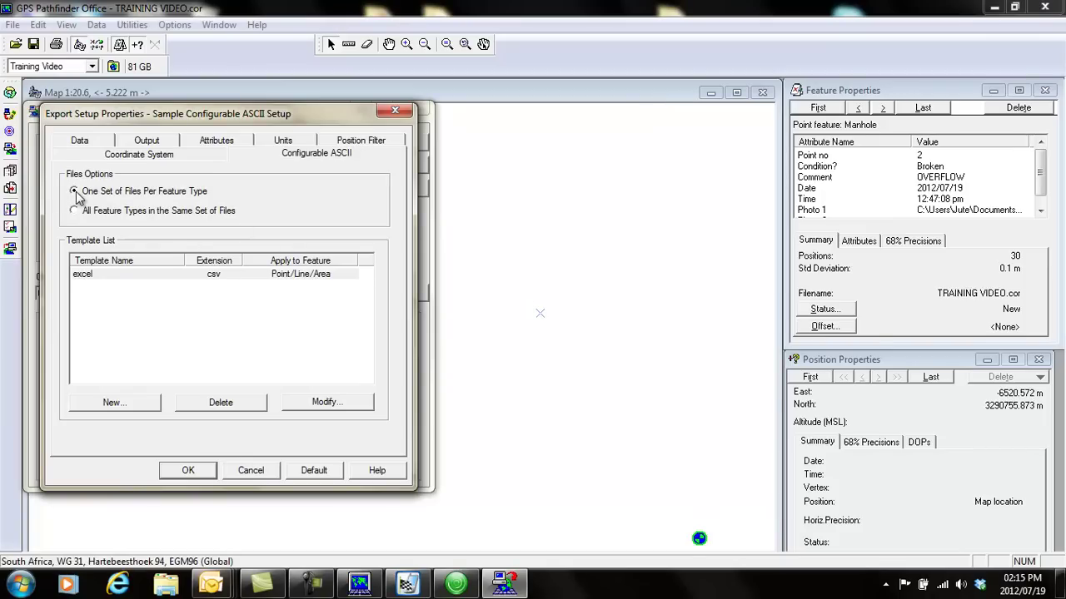
pyautogui.click(87, 276)
pyautogui.click(324, 403)
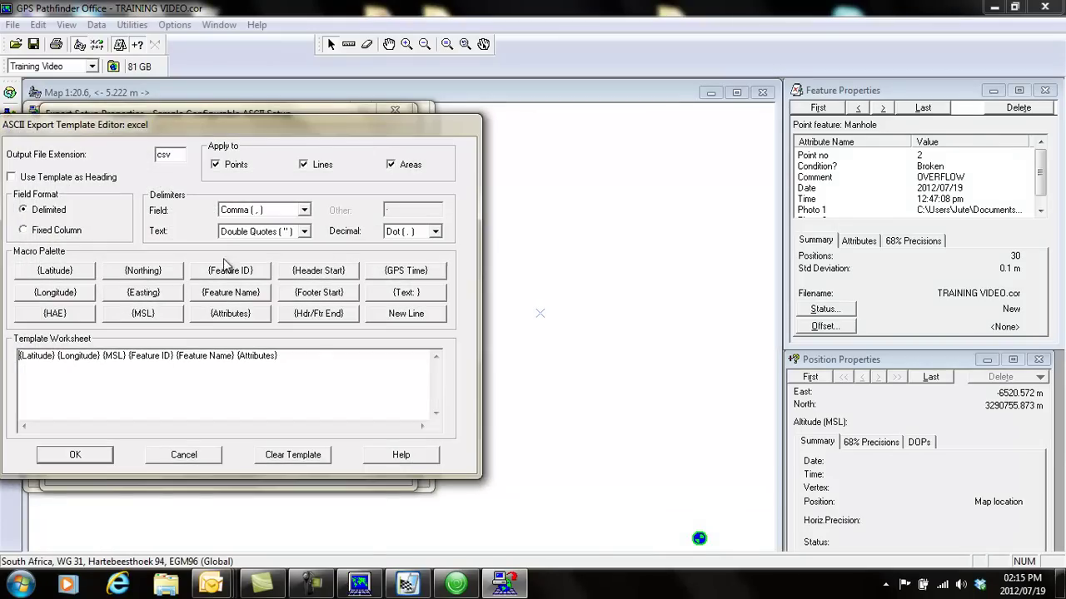
pyautogui.click(11, 177)
pyautogui.click(79, 456)
pyautogui.click(379, 344)
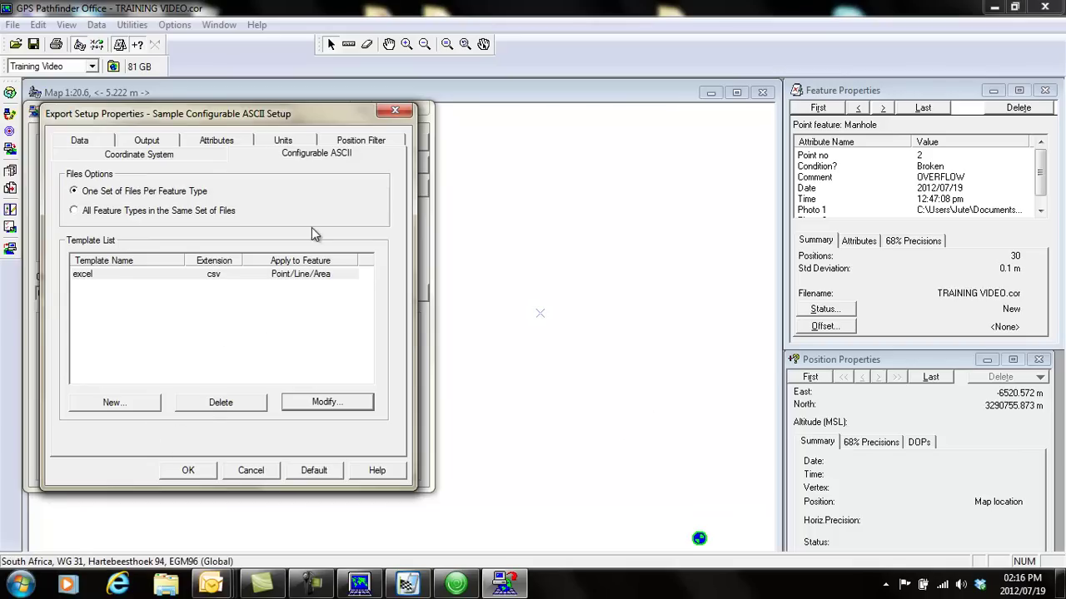
# Give the export its own coordinate system: Latitude/Longitude on WGS 1984 with HAE heights.
pyautogui.click(154, 158)
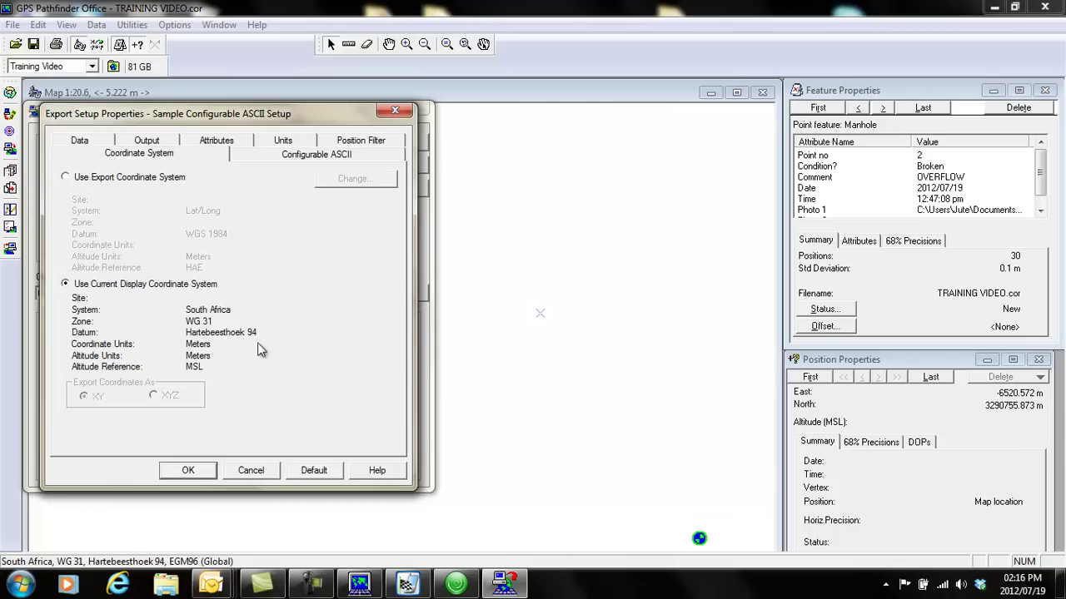
pyautogui.click(66, 179)
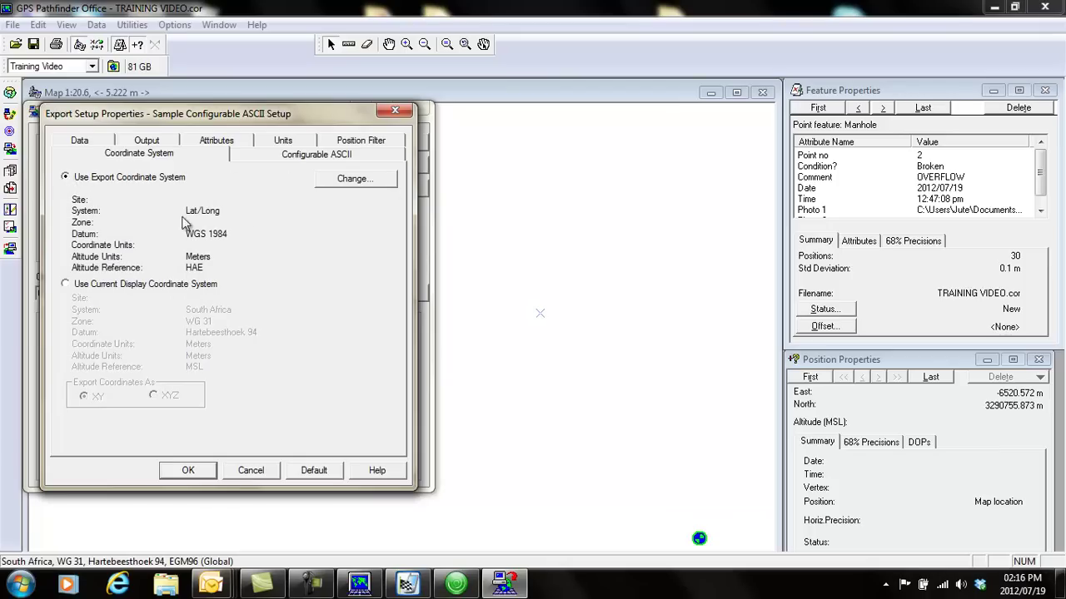
pyautogui.click(349, 180)
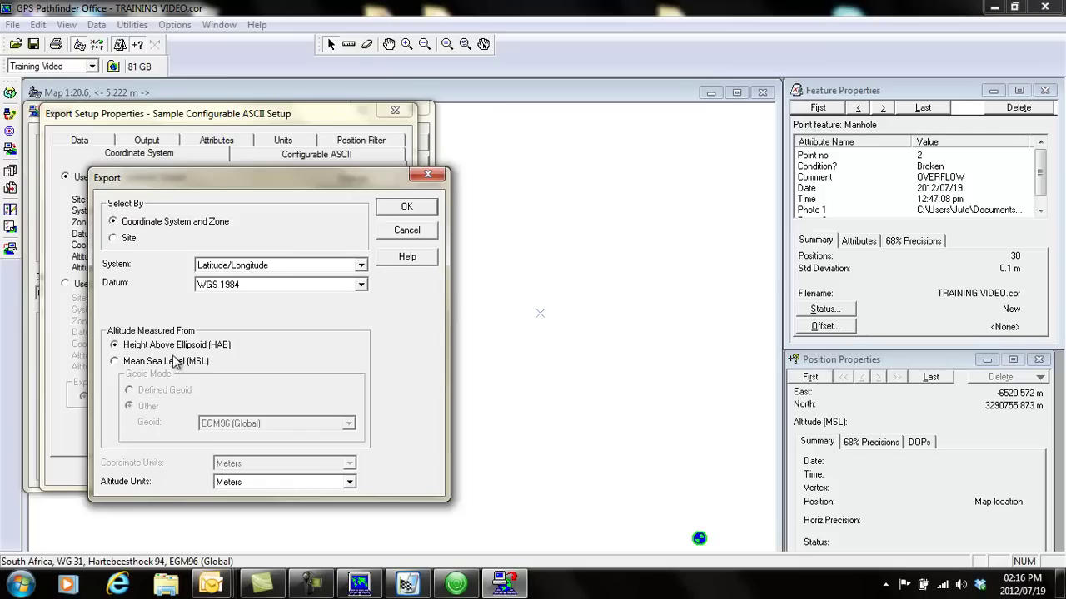
pyautogui.click(405, 206)
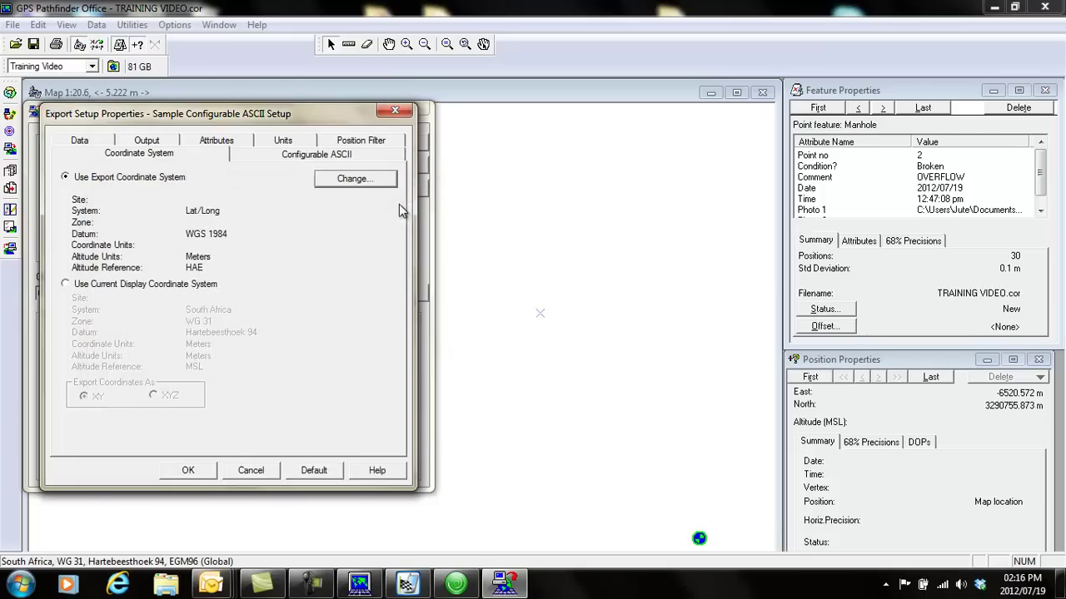
pyautogui.click(353, 141)
pyautogui.click(279, 155)
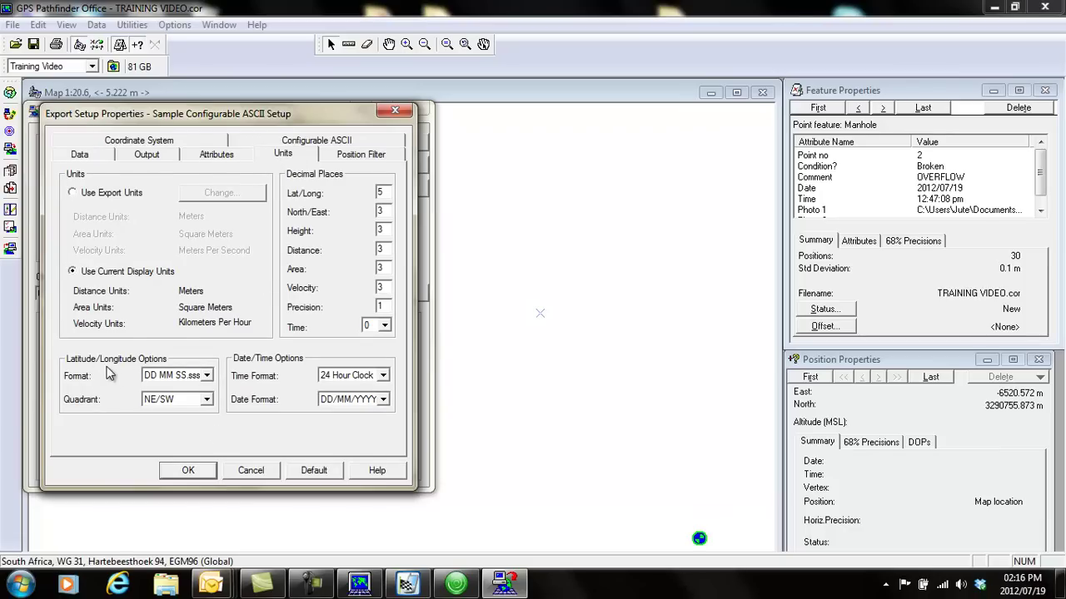
pyautogui.click(207, 376)
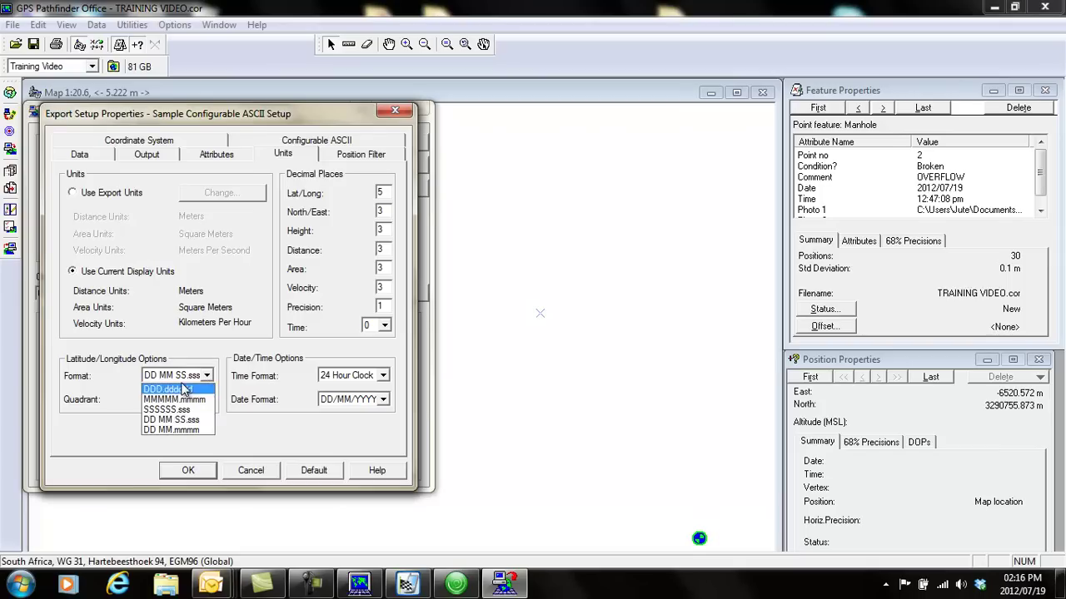
pyautogui.click(173, 422)
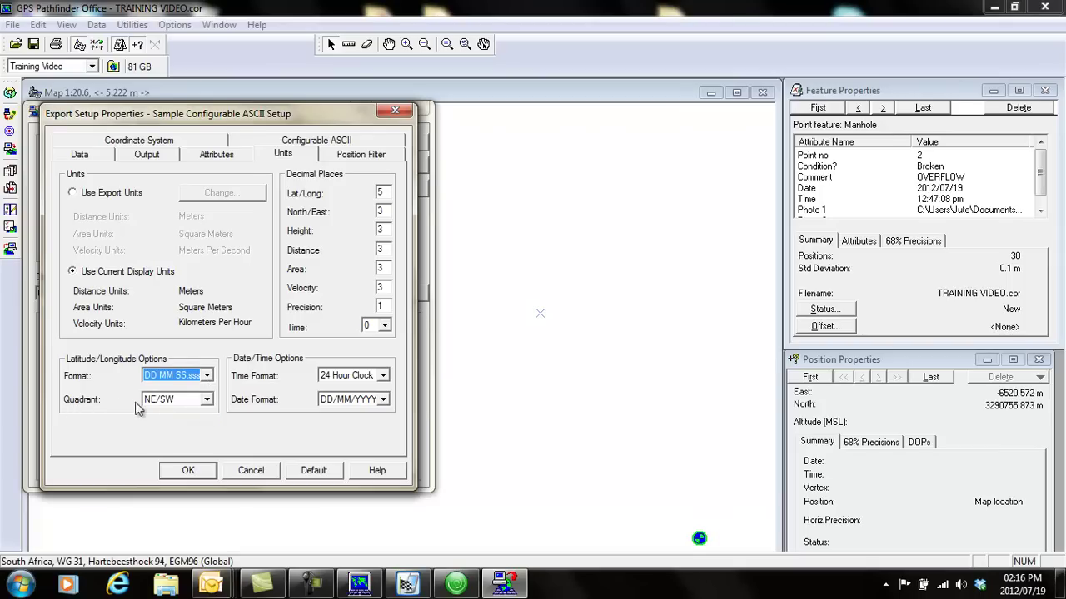
pyautogui.click(206, 400)
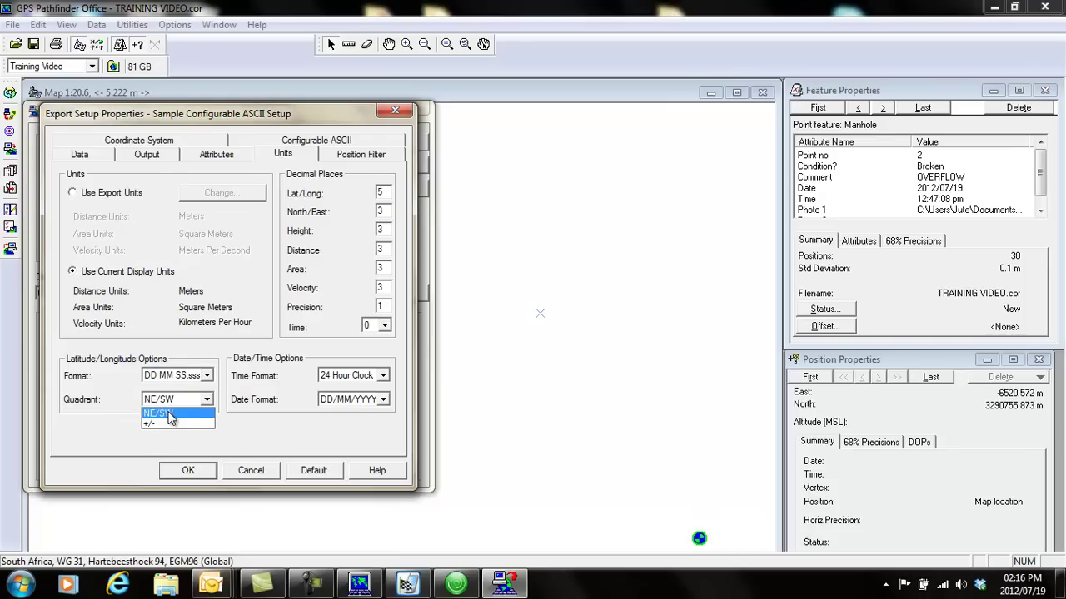
pyautogui.click(180, 414)
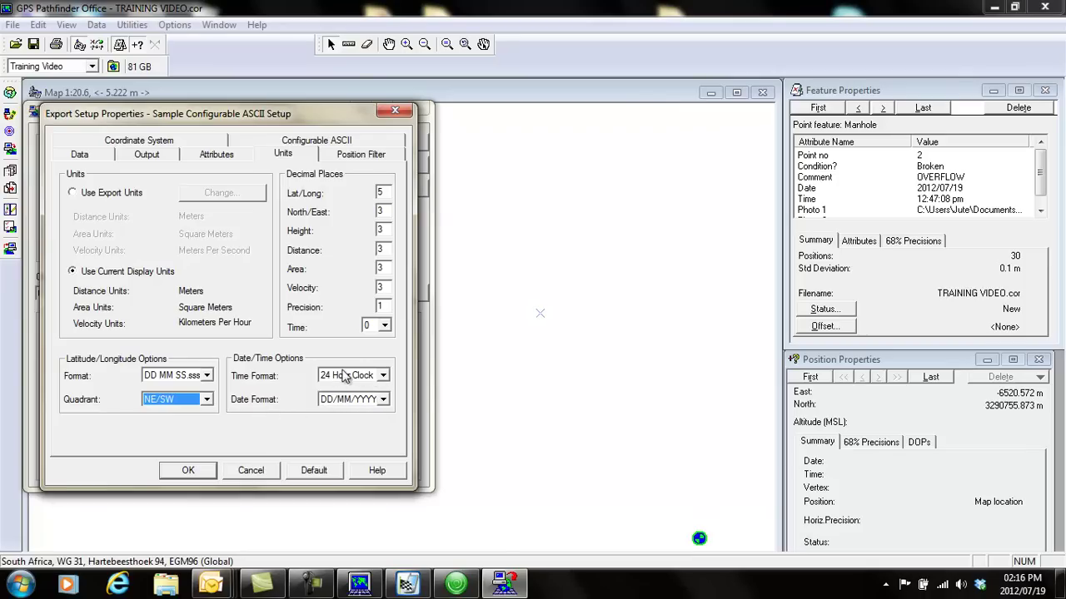
# Review the Attributes options, leaving Date Recorded and Time Recorded excluded from the export.
pyautogui.click(216, 155)
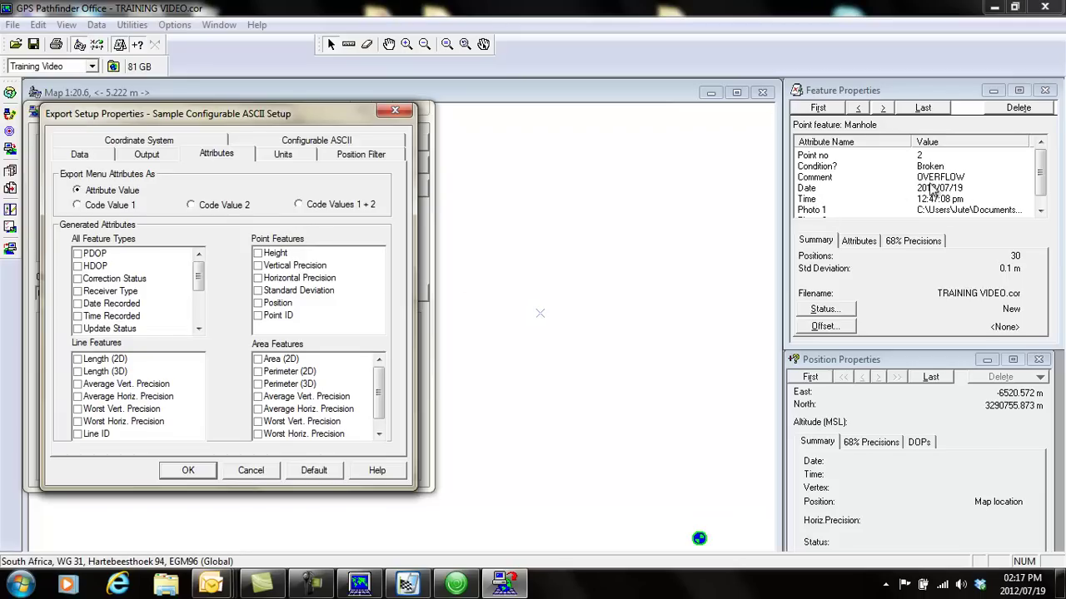
pyautogui.click(78, 304)
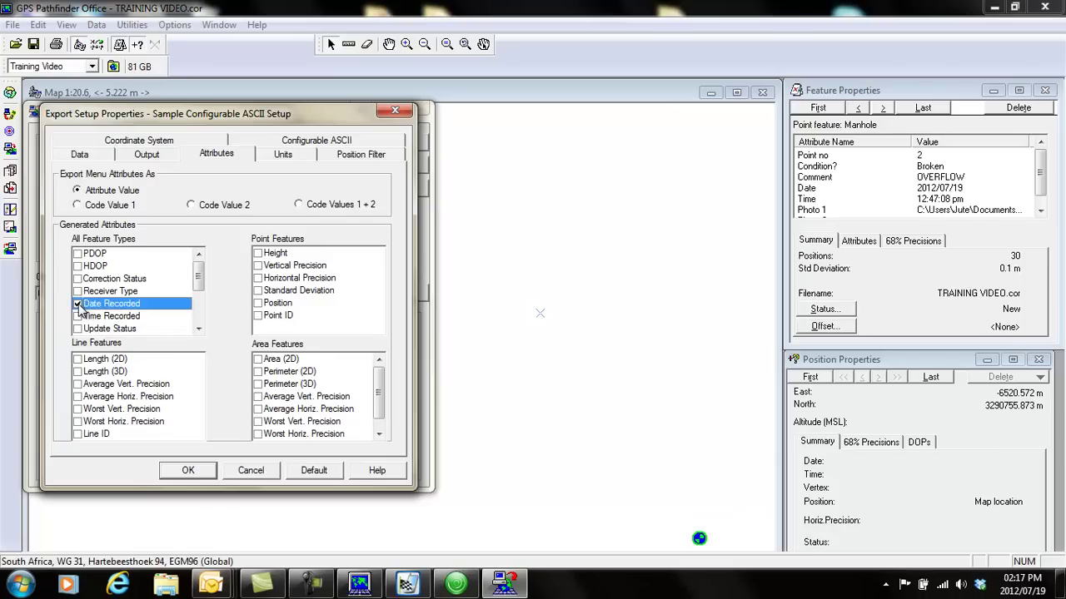
pyautogui.click(77, 316)
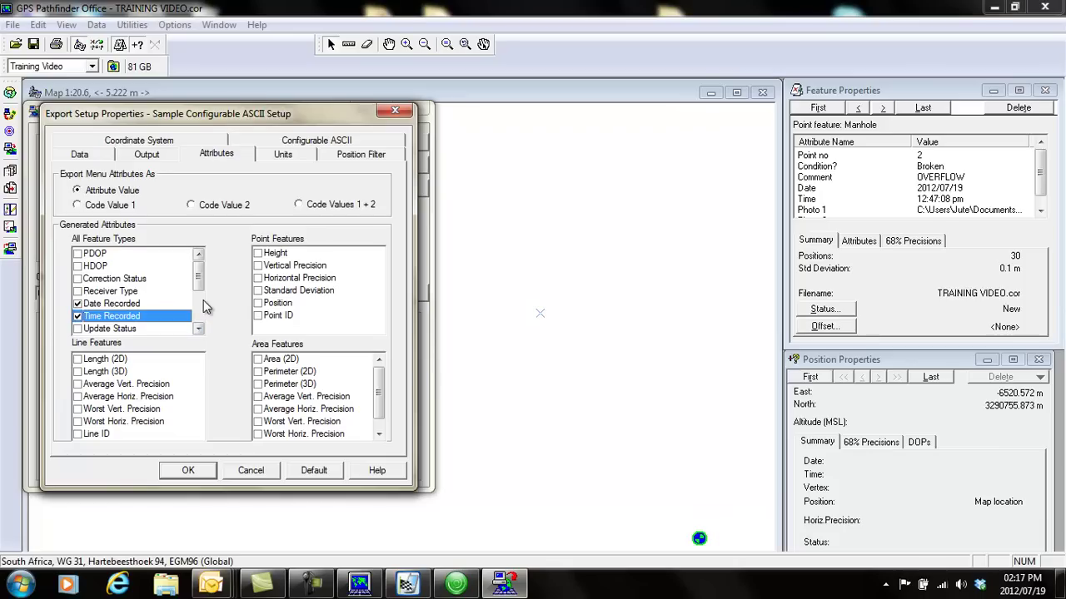
pyautogui.moveTo(200, 285); pyautogui.dragTo(200, 315)
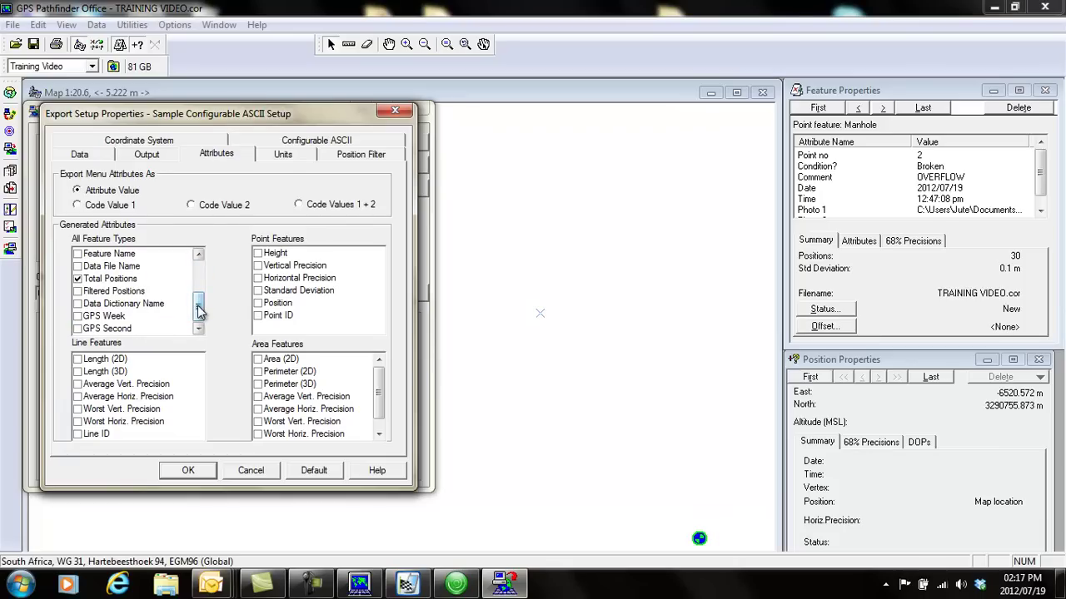
pyautogui.moveTo(200, 310); pyautogui.dragTo(200, 273)
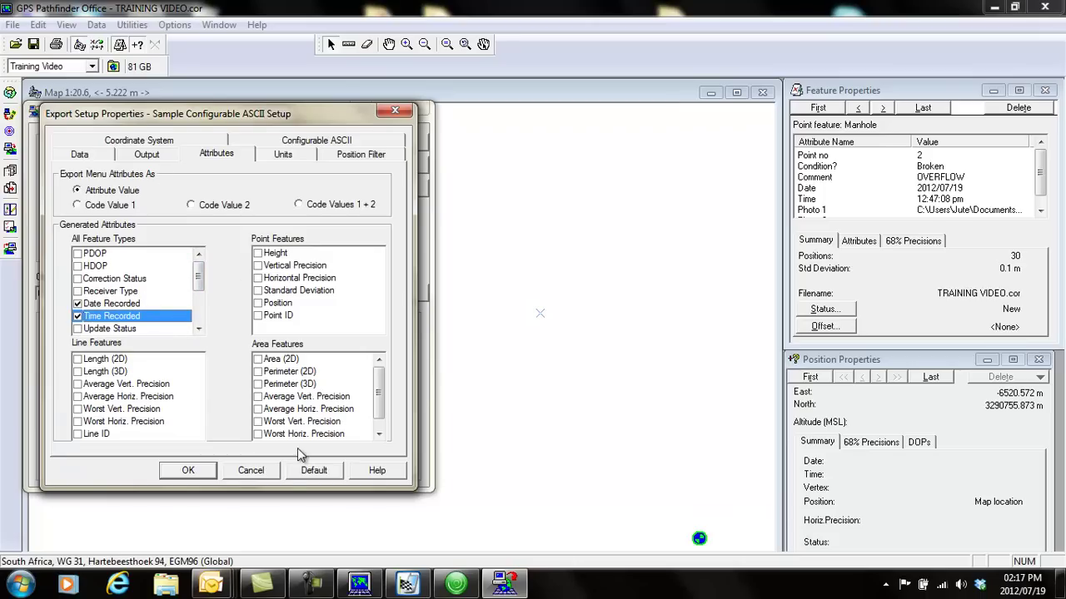
pyautogui.click(78, 304)
pyautogui.click(77, 316)
# Export TRAINING VIDEO.cor, writing 5 features (3 point, 1 line, 1 area) from 141 positions.
pyautogui.click(189, 471)
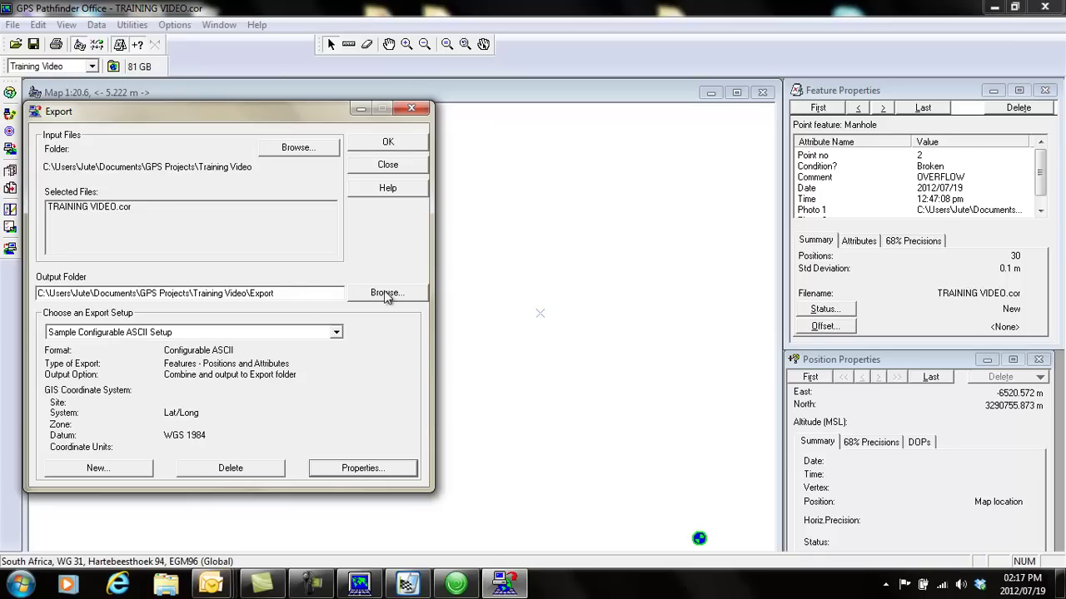
pyautogui.click(387, 145)
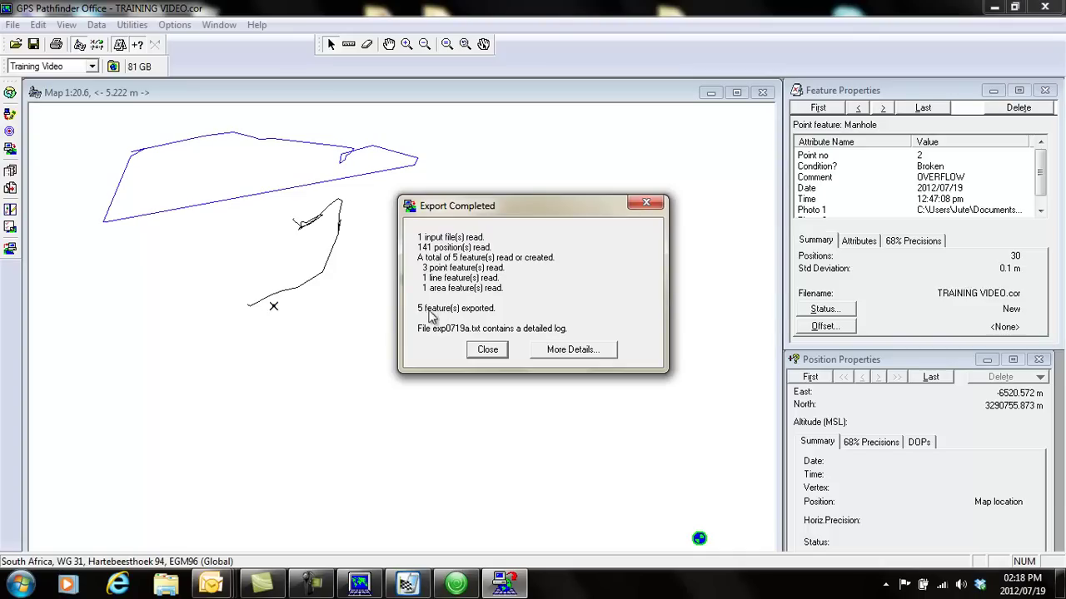
pyautogui.click(489, 350)
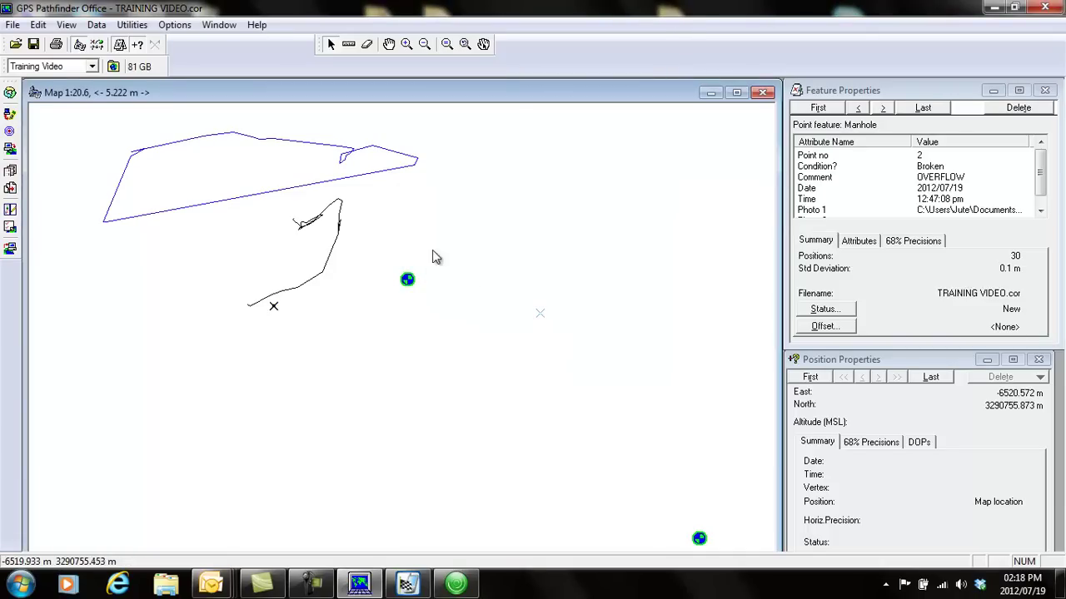
# Open the project's Export folder in Explorer and select Manhole.csv to view its details.
pyautogui.click(114, 68)
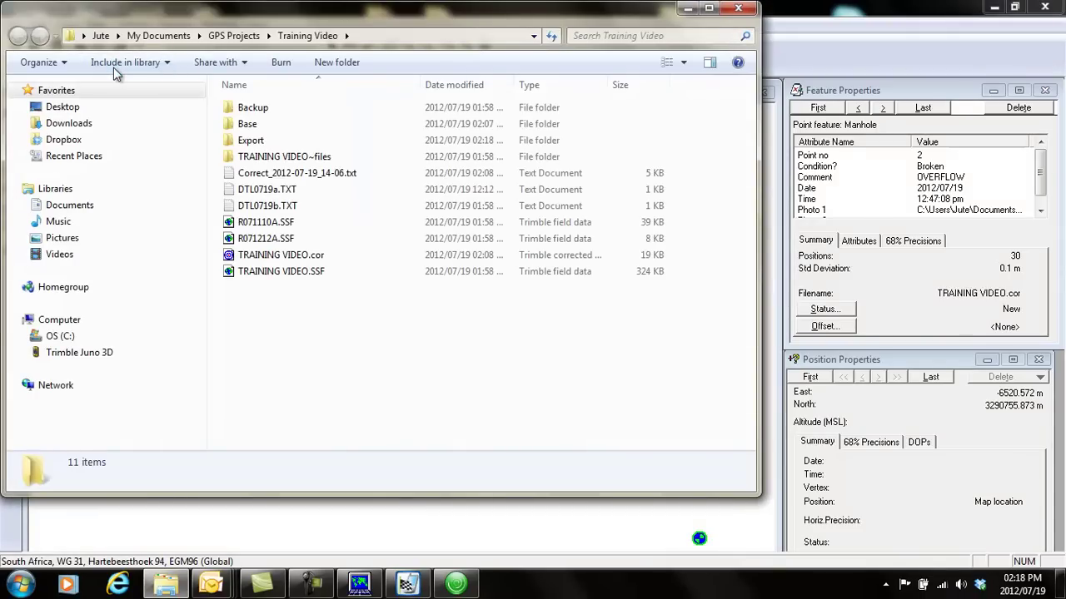
pyautogui.click(309, 37)
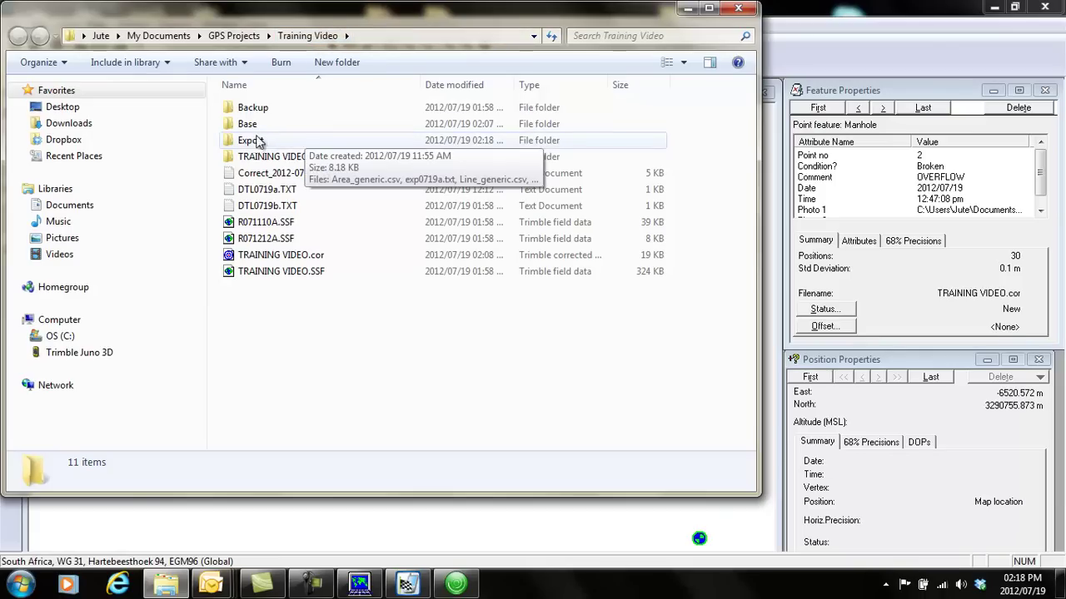
pyautogui.doubleClick(250, 142)
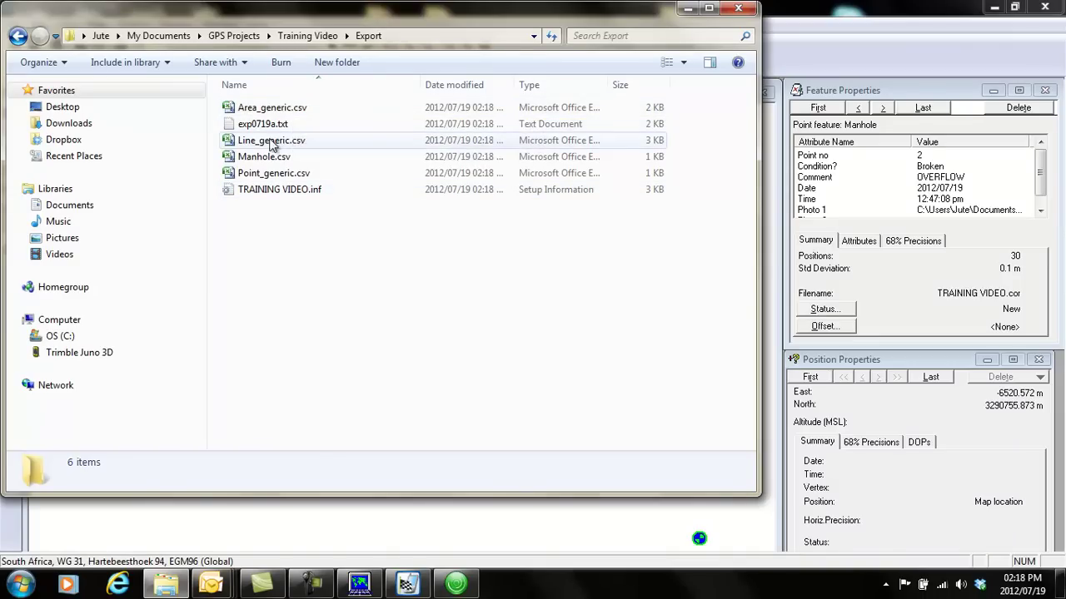
pyautogui.click(255, 159)
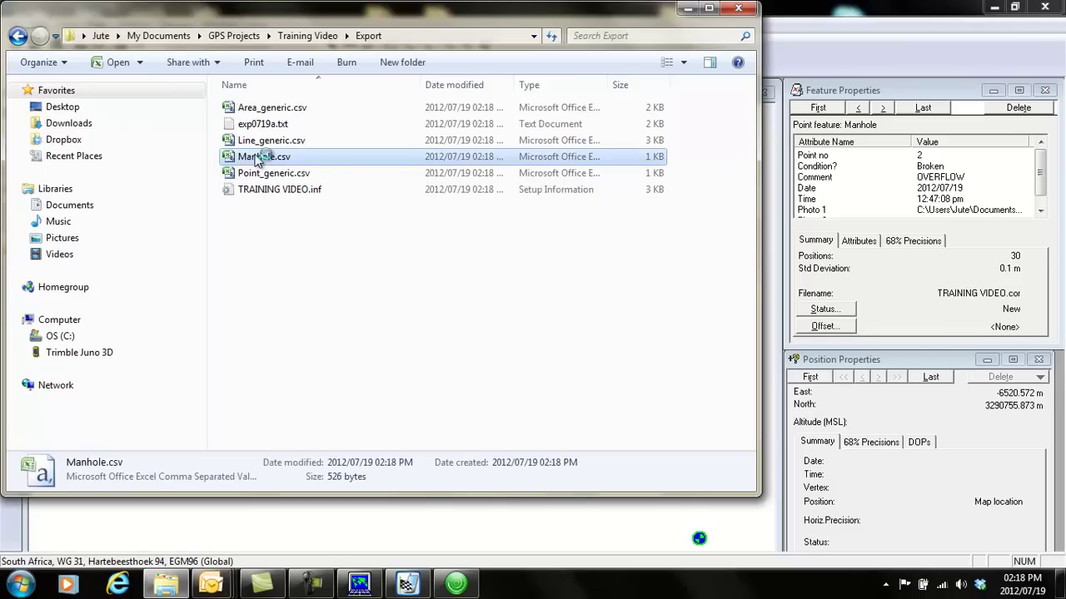